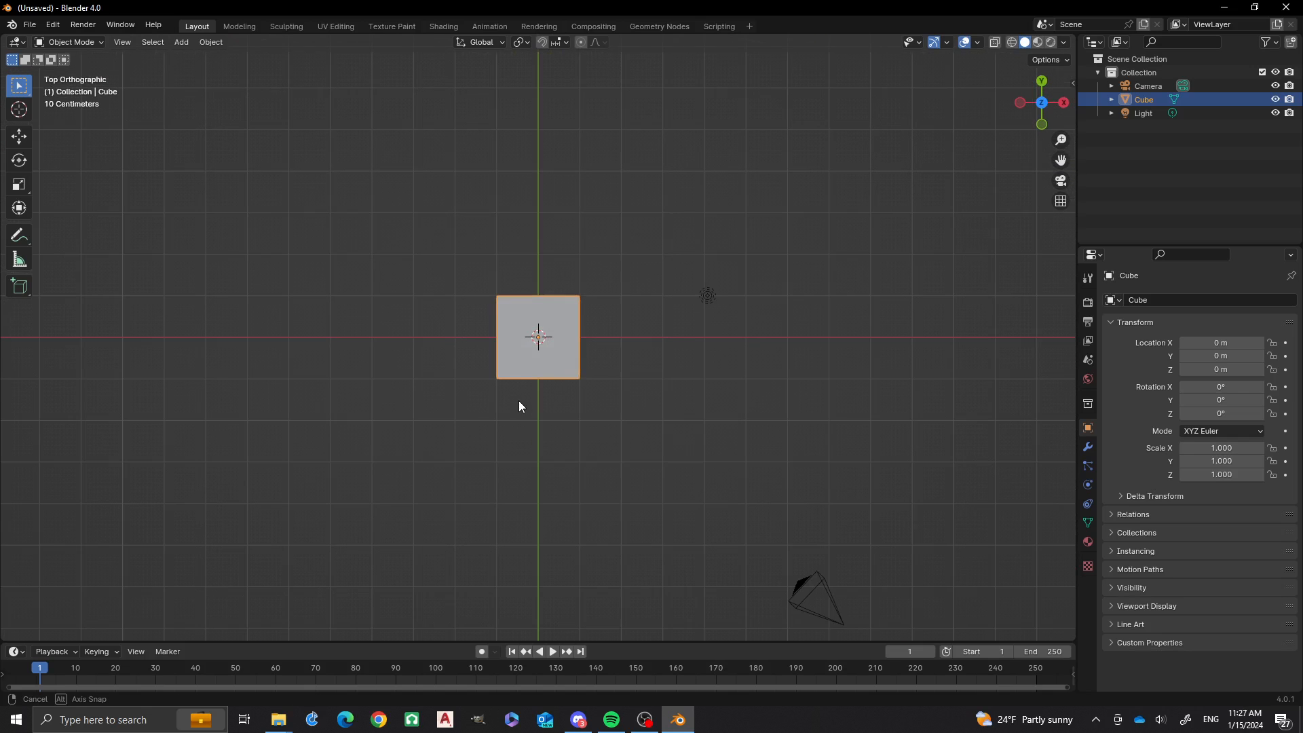
# Add a mesh circle at the origin inside the cube and switch the viewport shading to Wireframe
pyautogui.hotkey('shift', 'a')
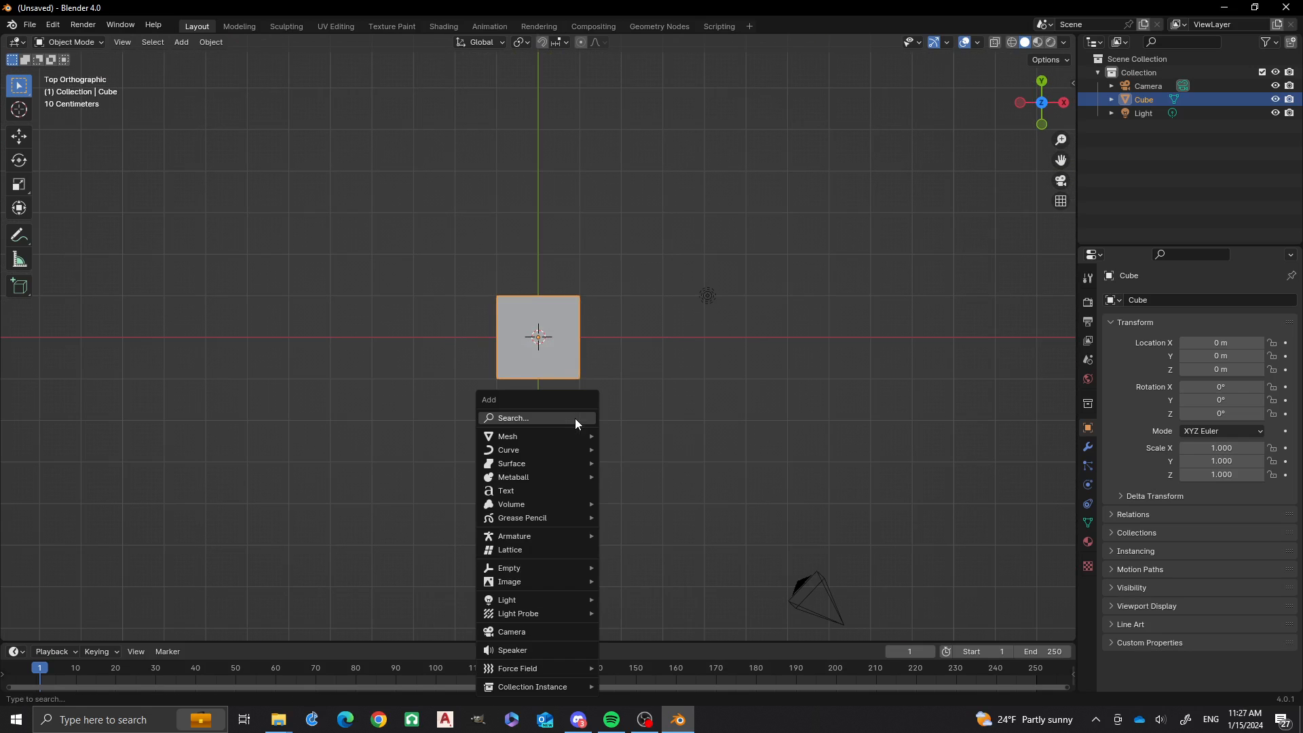
pyautogui.moveTo(555, 448)
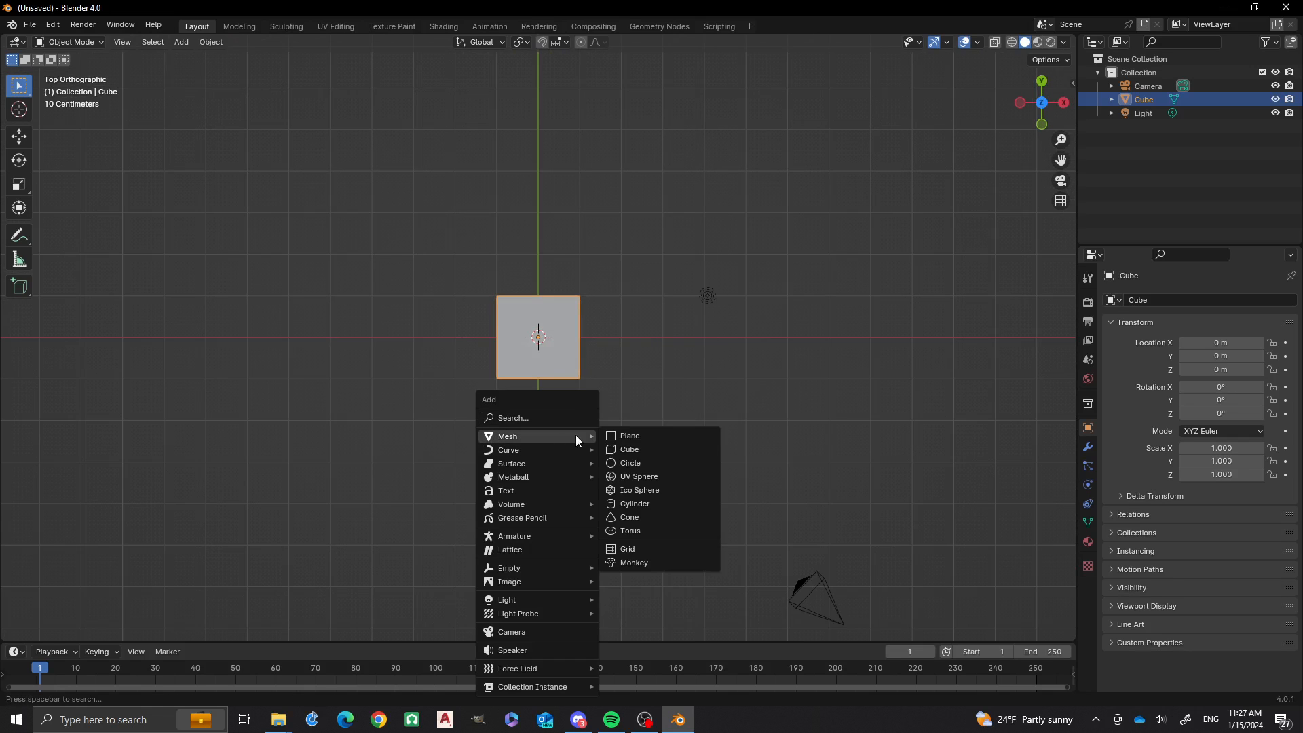
pyautogui.click(646, 464)
pyautogui.scroll(3, 536, 333)
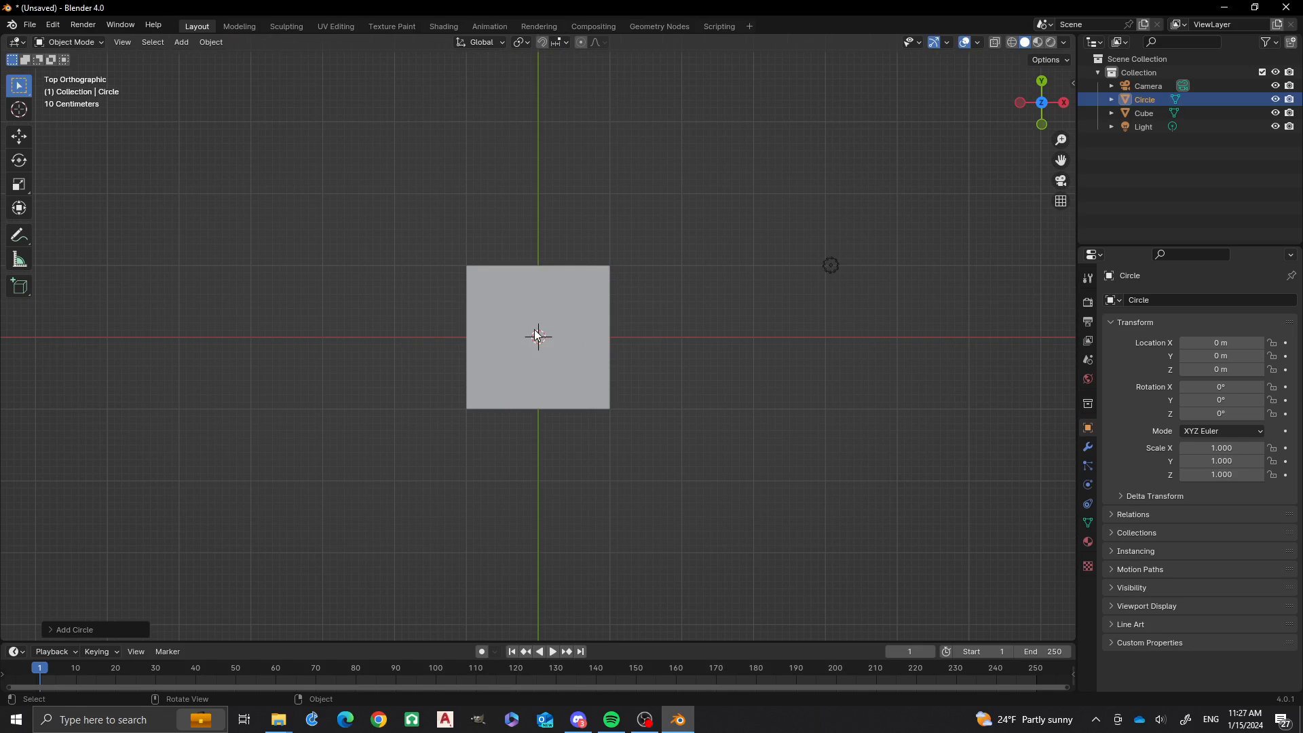
pyautogui.press('z')
pyautogui.click(421, 338)
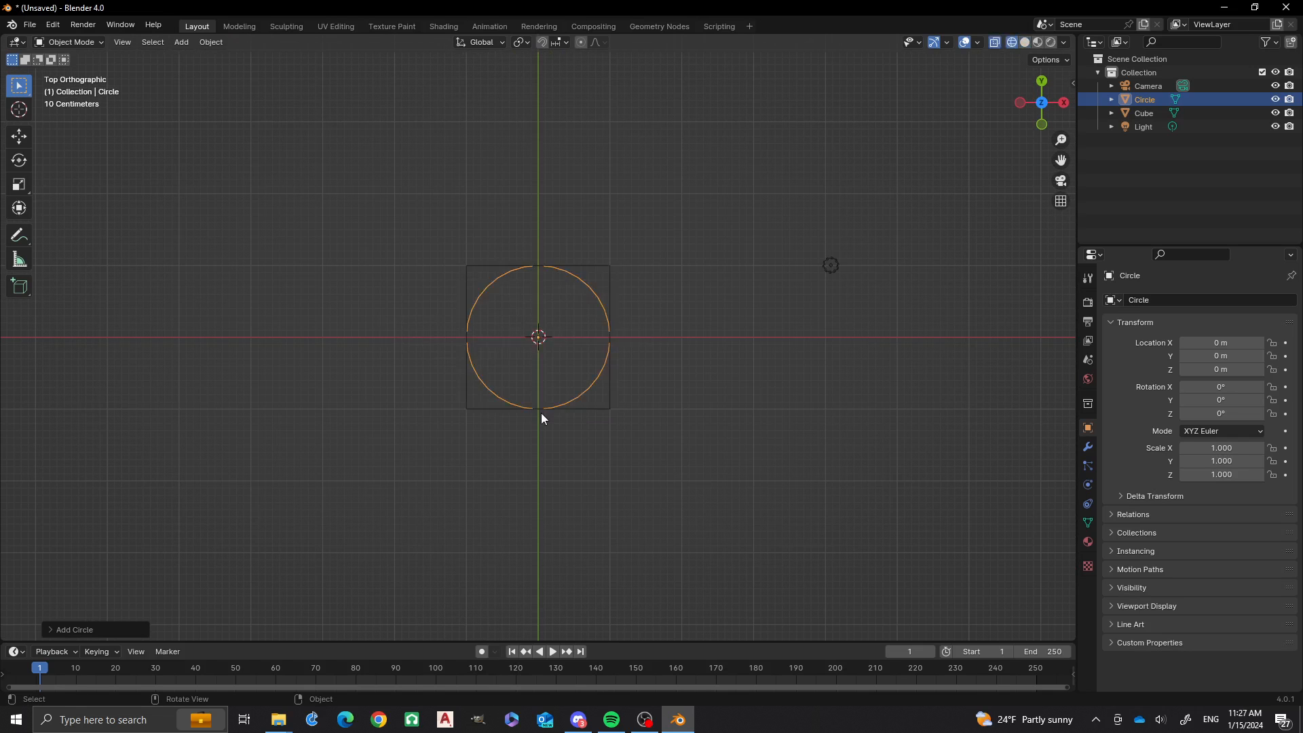
pyautogui.scroll(2, 540, 364)
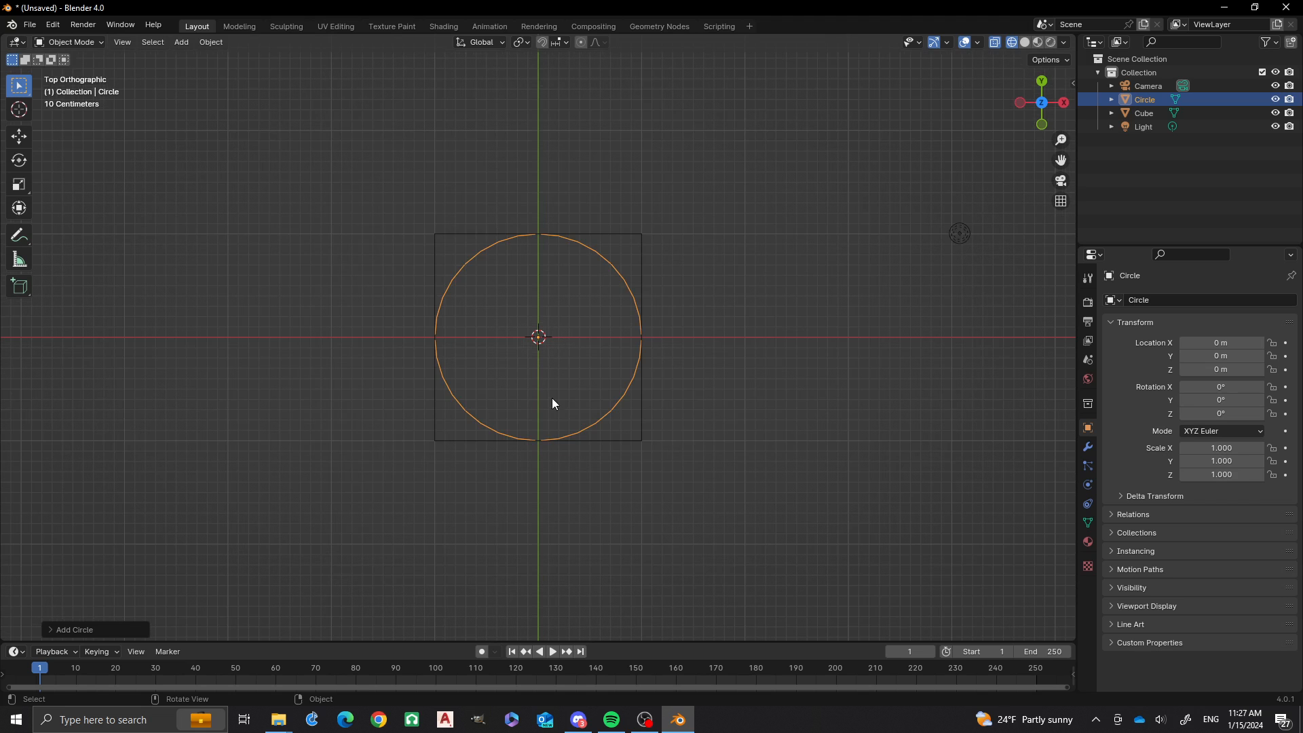
pyautogui.scroll(-2, 552, 398)
pyautogui.moveTo(585, 491); pyautogui.dragTo(598, 463, button='middle')
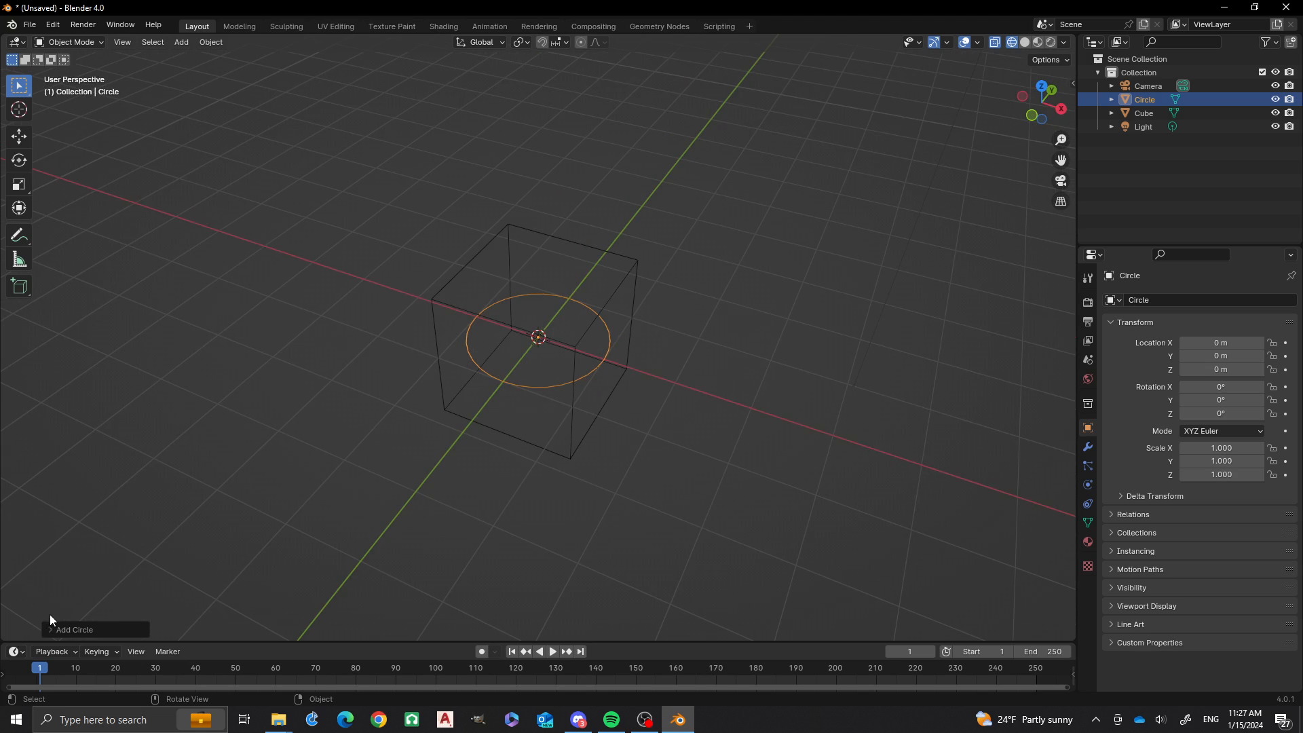
# Set the new circle to 16 vertices, a 0.75 m radius and the N-Gon fill type
pyautogui.click(58, 629)
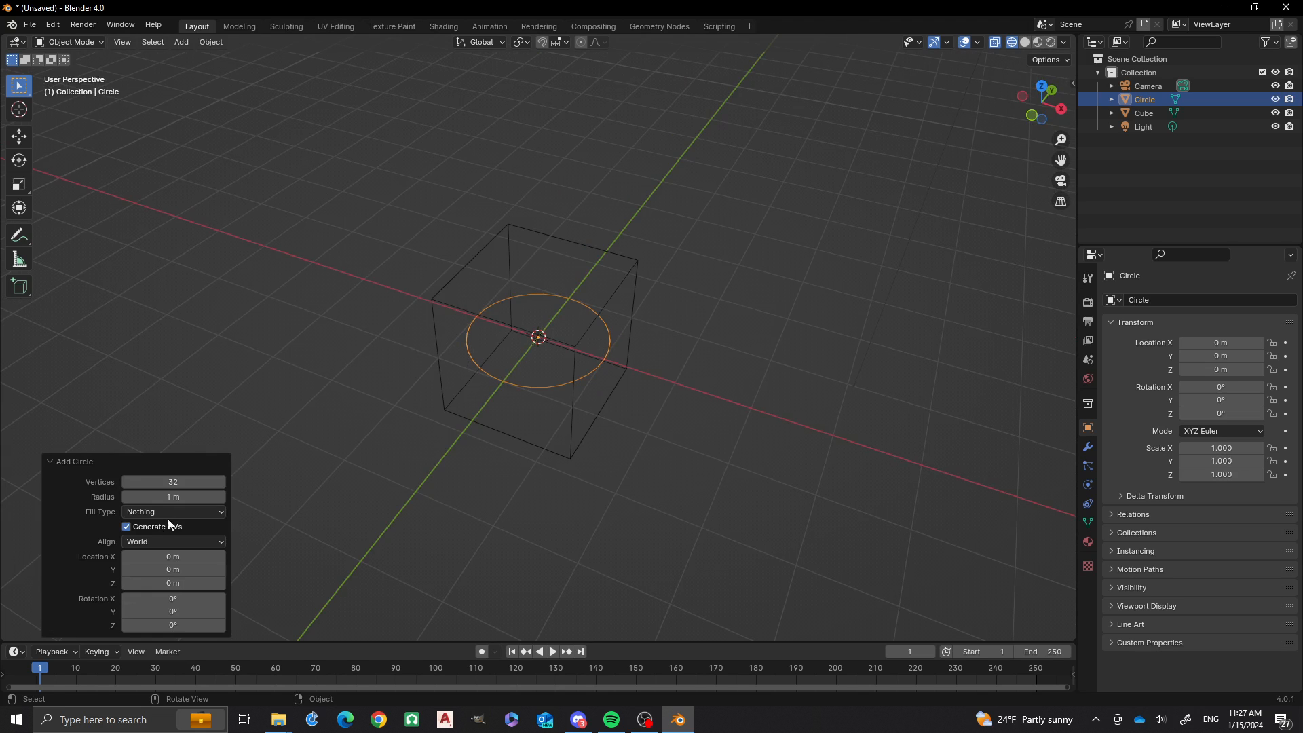
pyautogui.click(173, 484)
pyautogui.write('16')
pyautogui.press('Return')
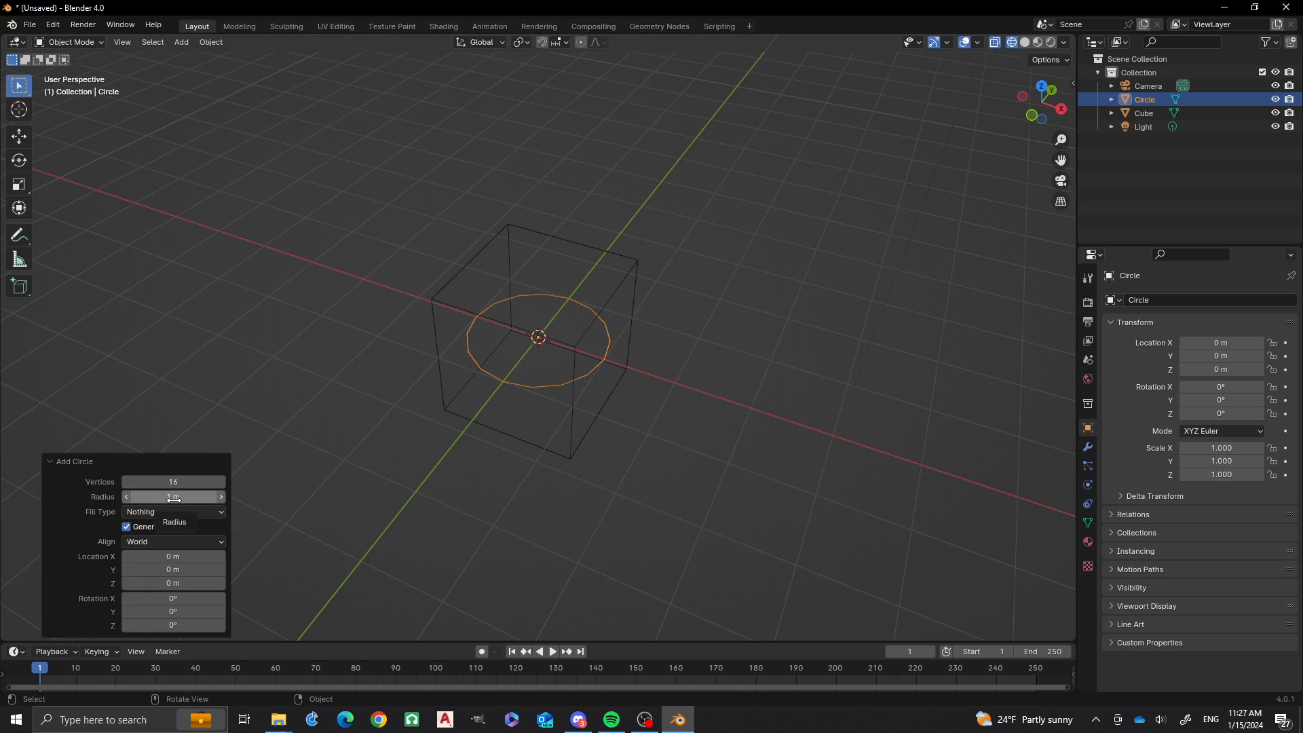
pyautogui.doubleClick(173, 499)
pyautogui.write('0.75')
pyautogui.press('Return')
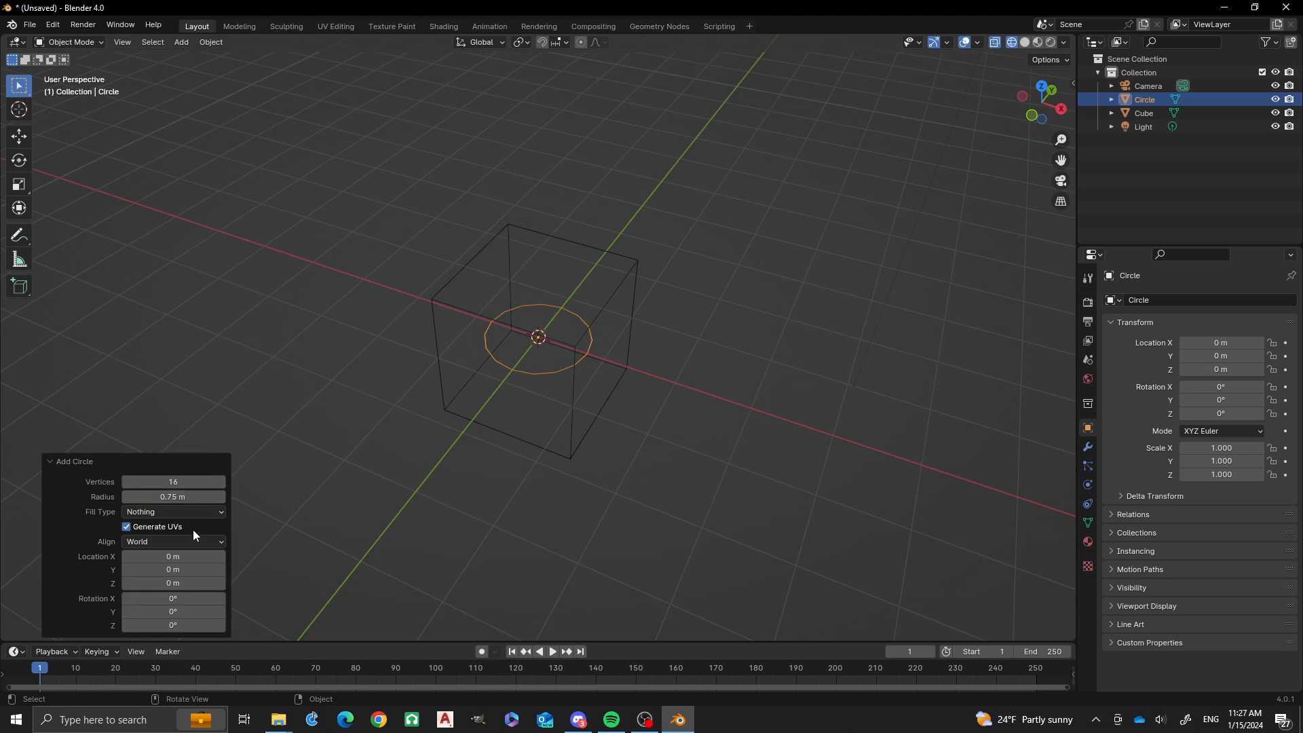
pyautogui.click(189, 512)
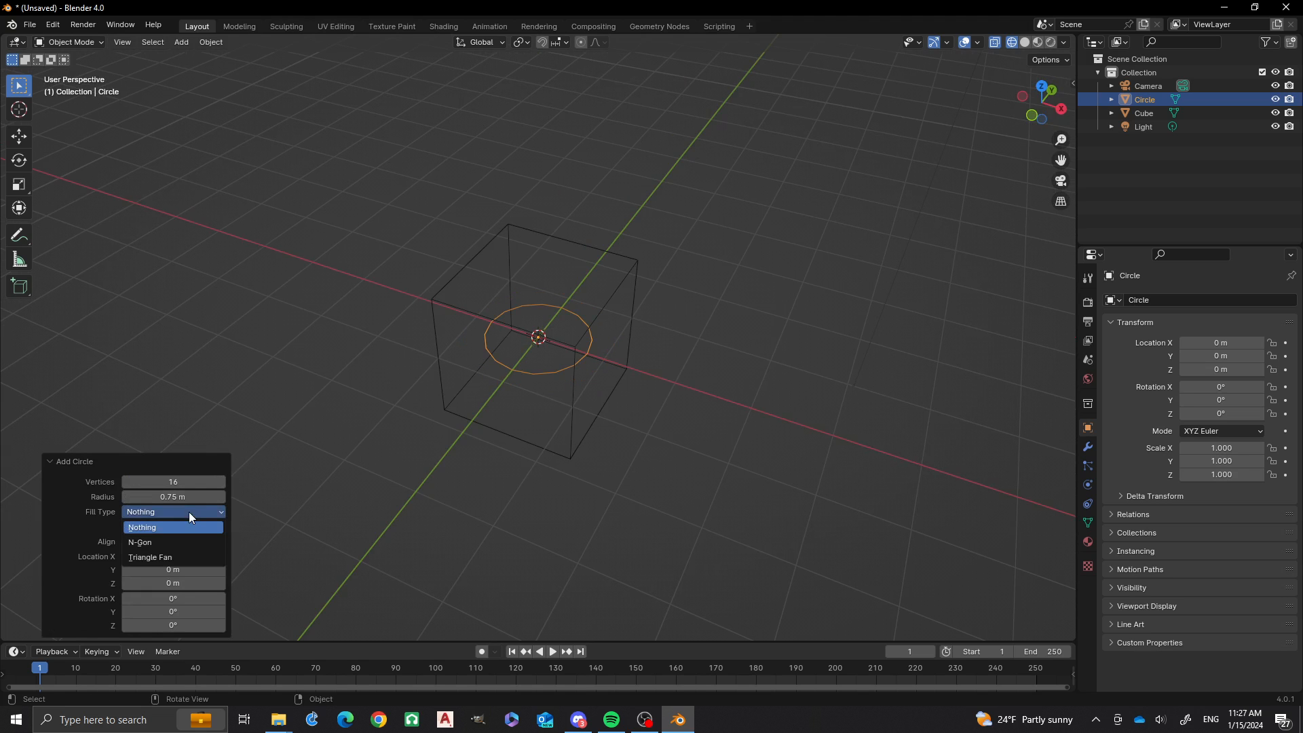
pyautogui.click(153, 543)
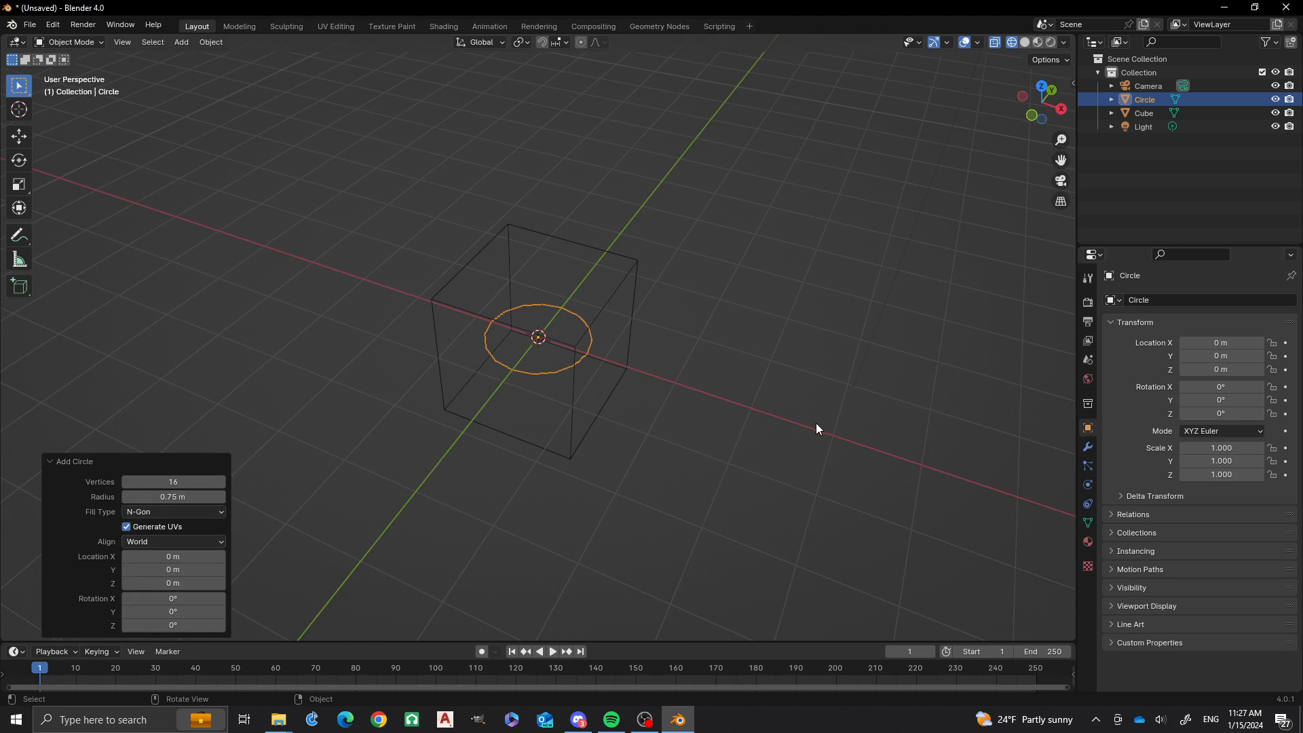
pyautogui.click(562, 500)
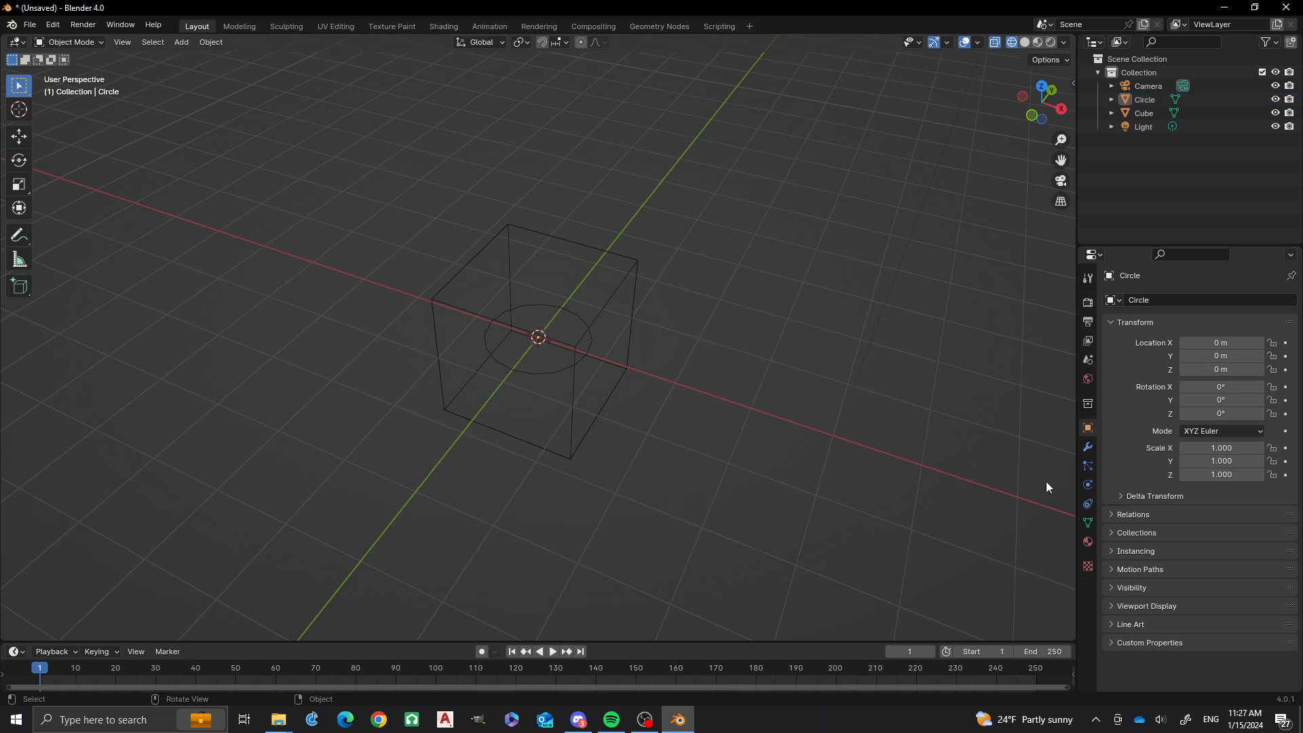
# Add a Solidify modifier to the circle and set its thickness to 3 m
pyautogui.click(1088, 446)
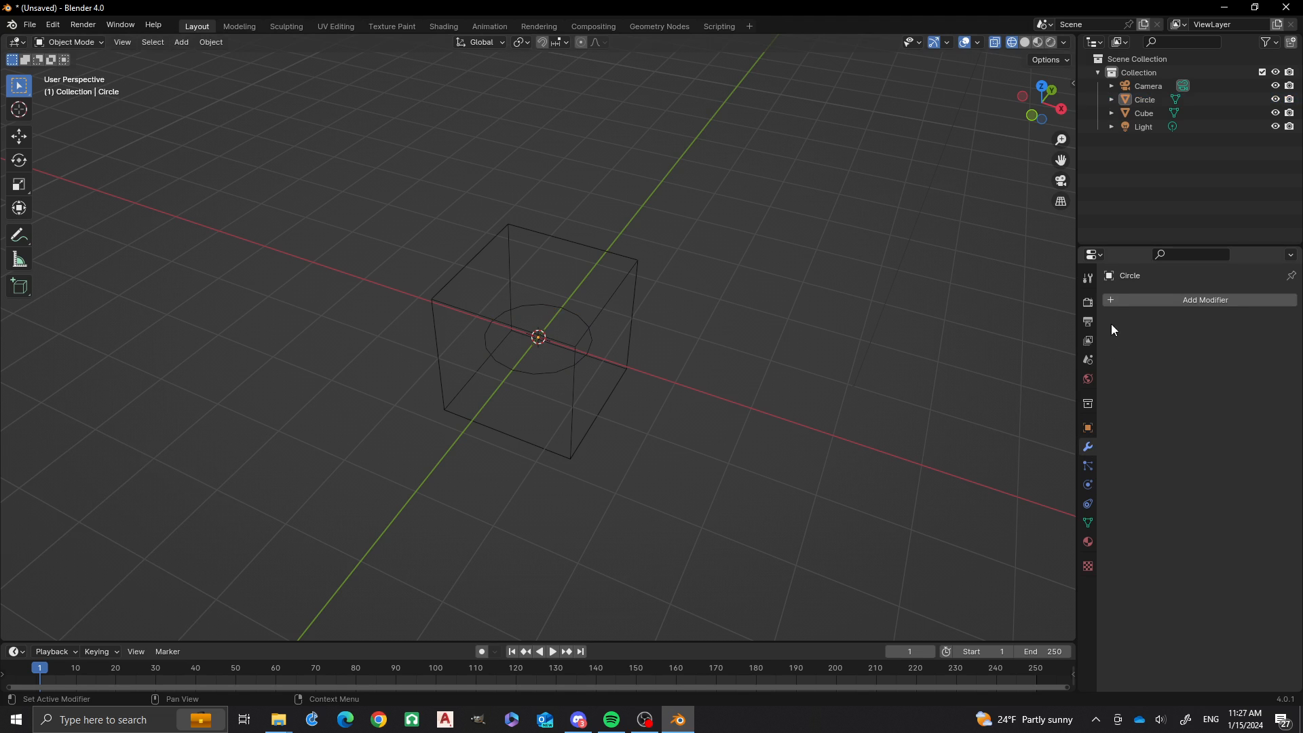
pyautogui.click(1116, 300)
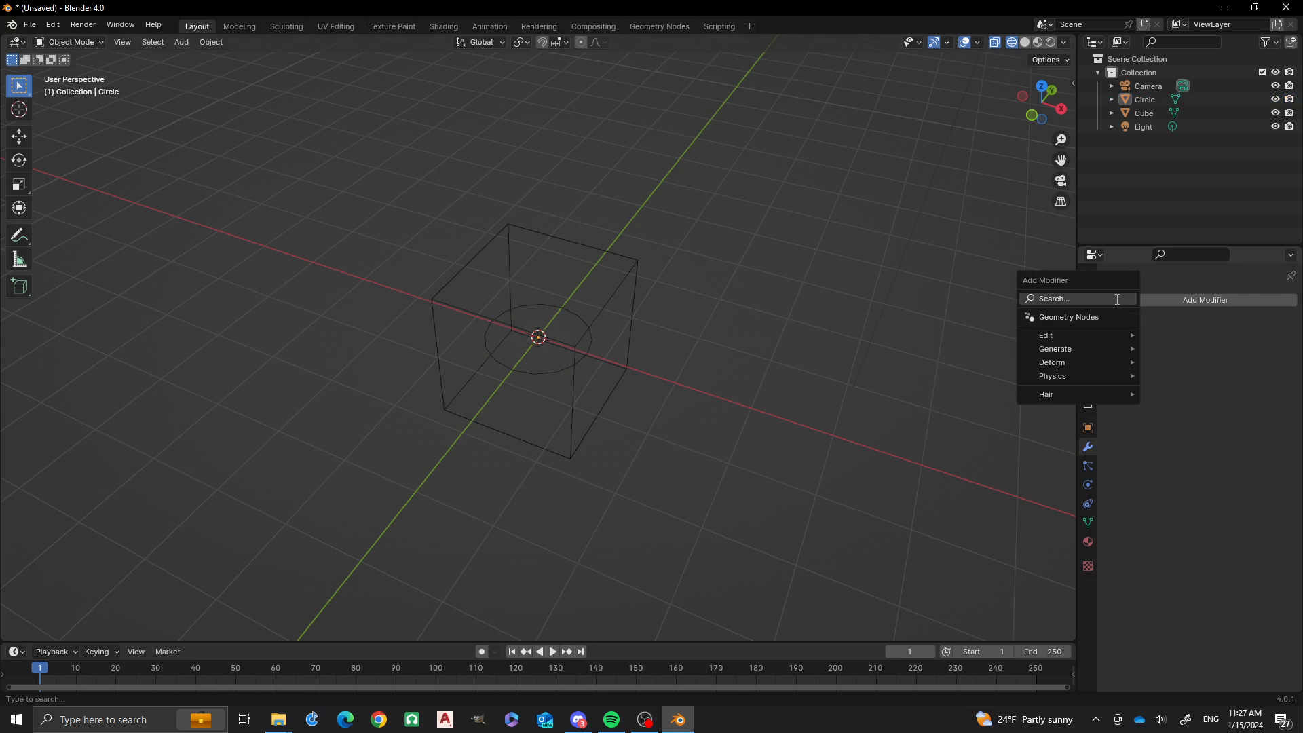
pyautogui.click(1117, 302)
pyautogui.write('so')
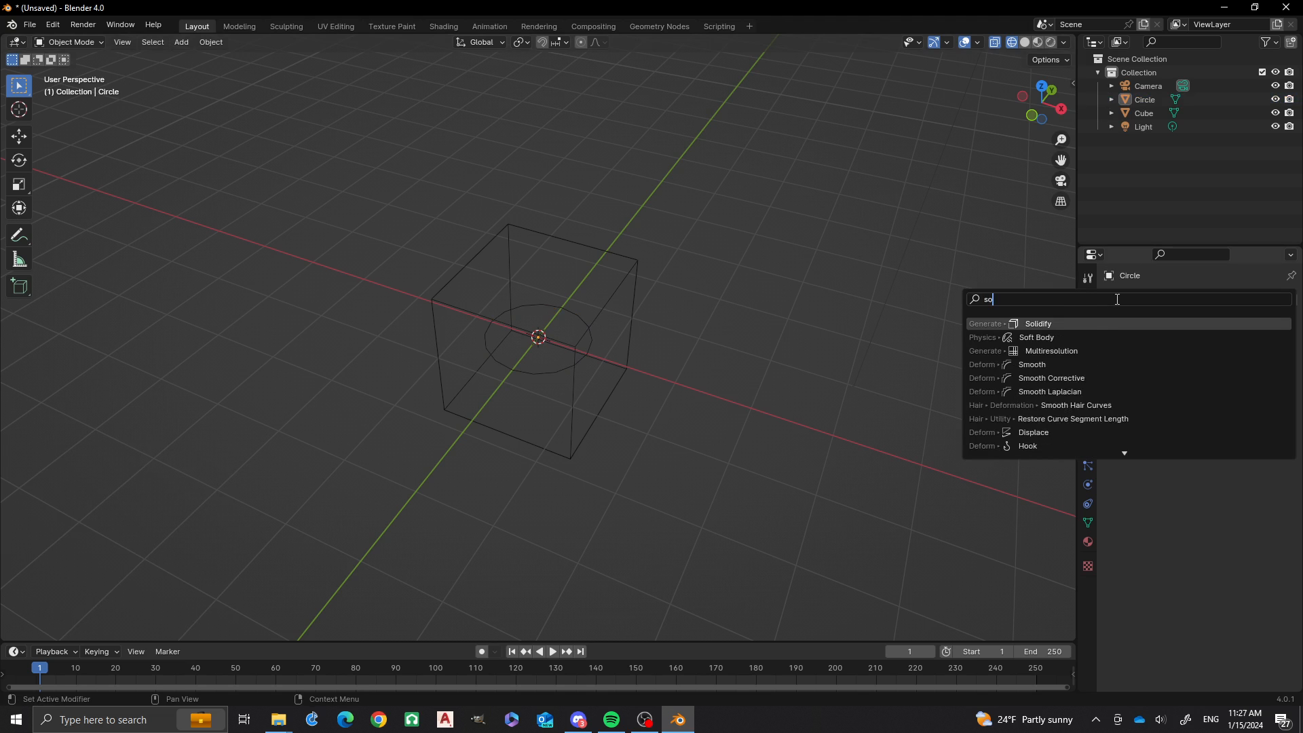
pyautogui.write('lidify')
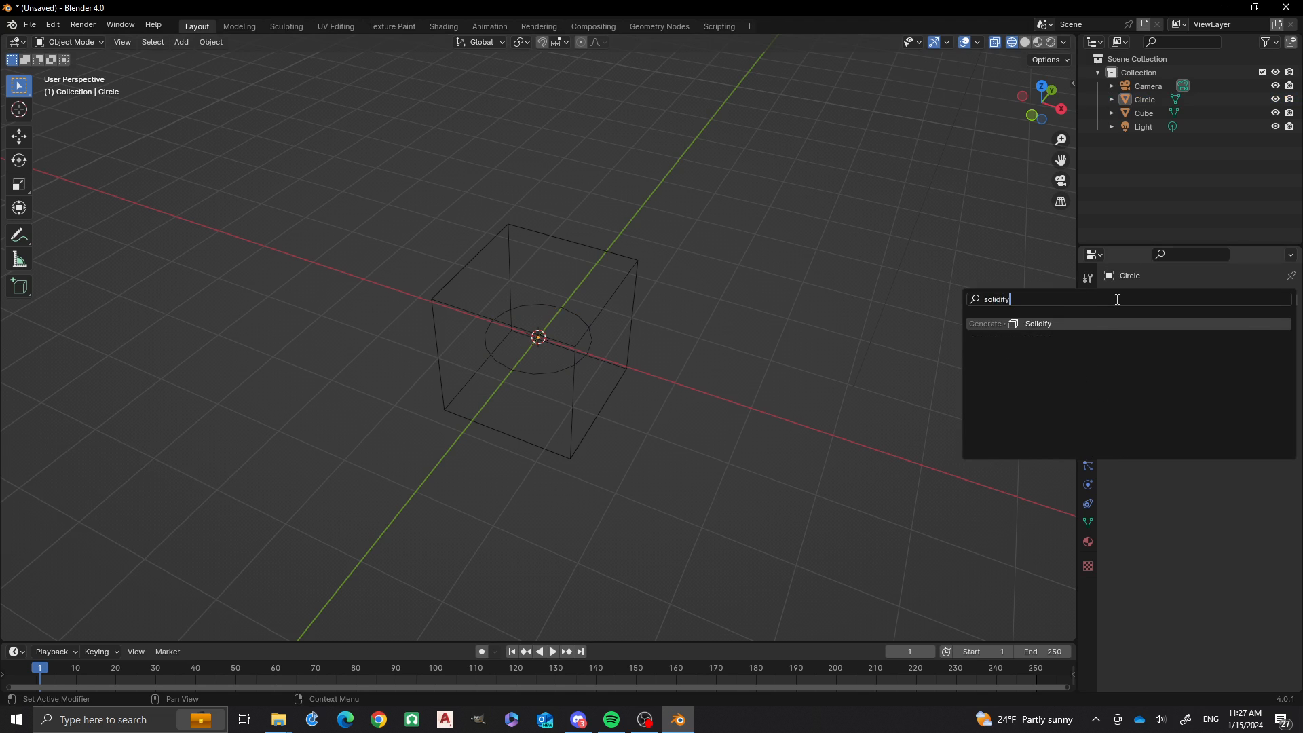
pyautogui.press('Return')
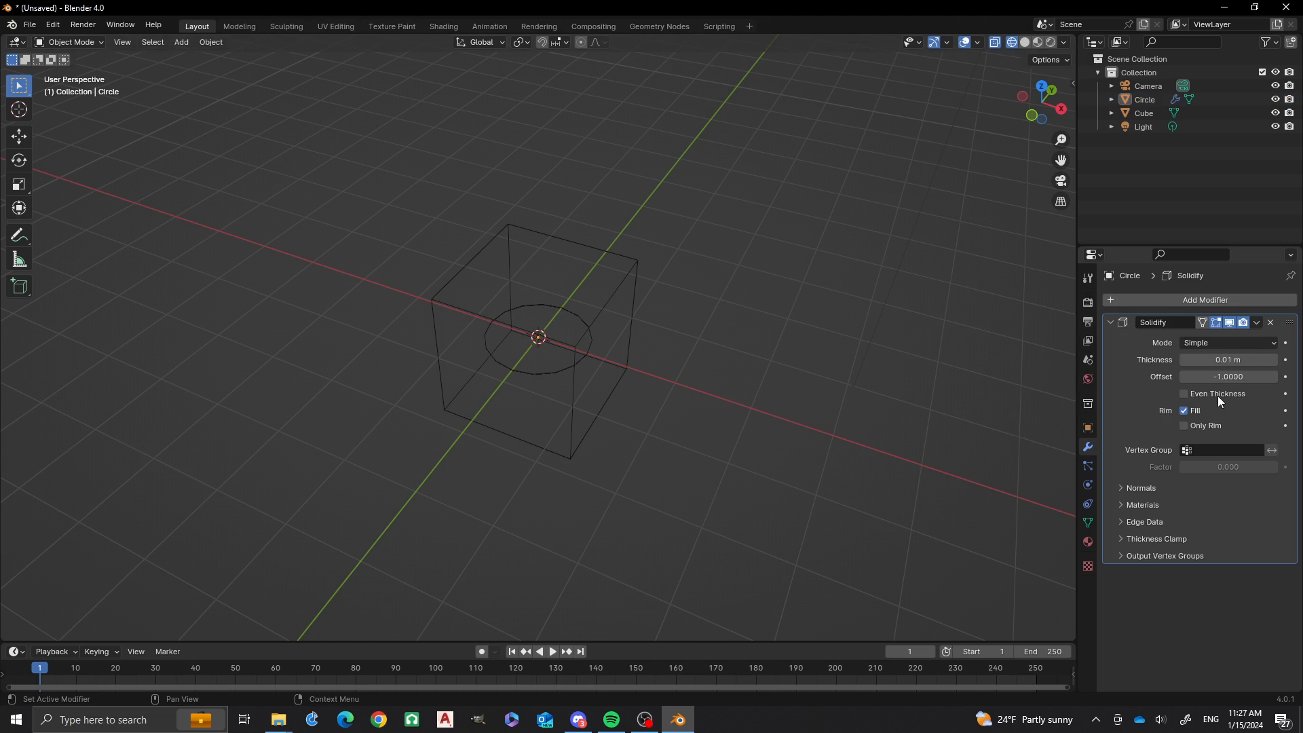
pyautogui.click(1224, 359)
pyautogui.write('3')
pyautogui.press('Return')
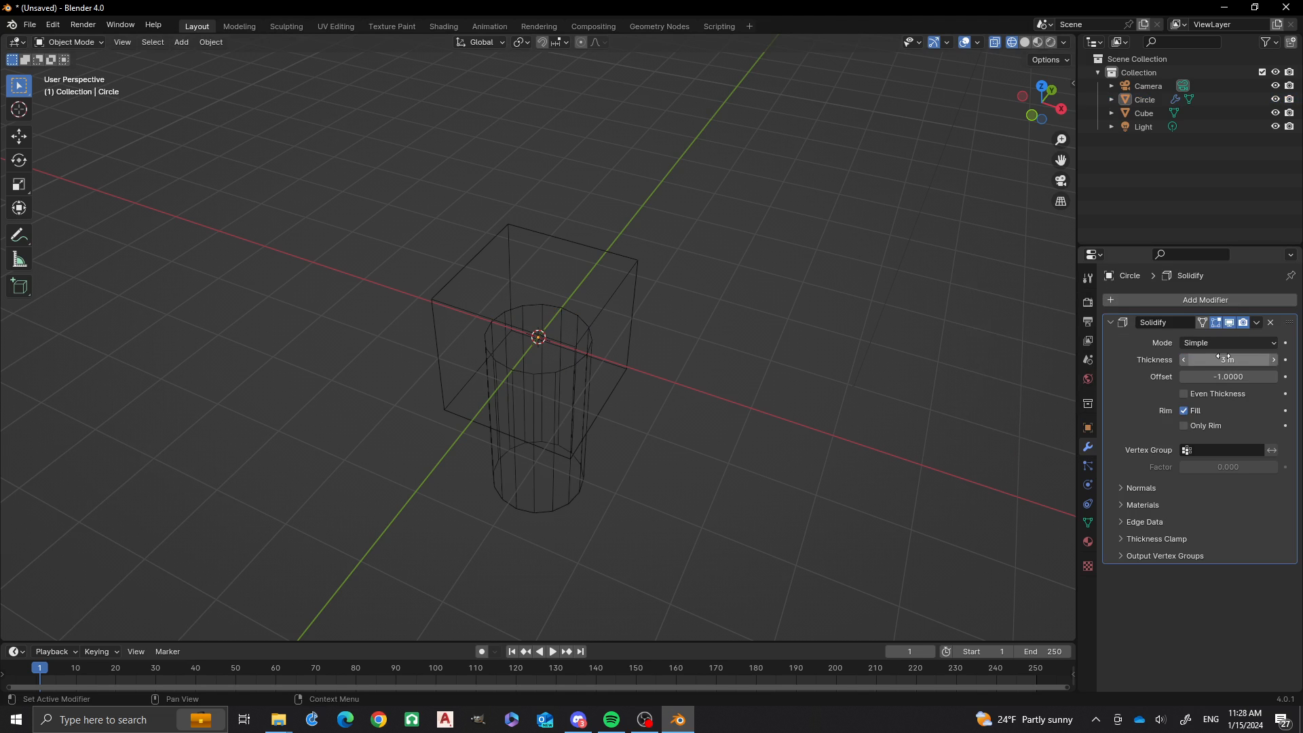
# Move the solidified circle 1.5 m upward along the Z axis so it passes through the cube
pyautogui.moveTo(865, 426); pyautogui.dragTo(661, 461, button='middle')
pyautogui.moveTo(638, 373); pyautogui.dragTo(679, 426, button='middle')
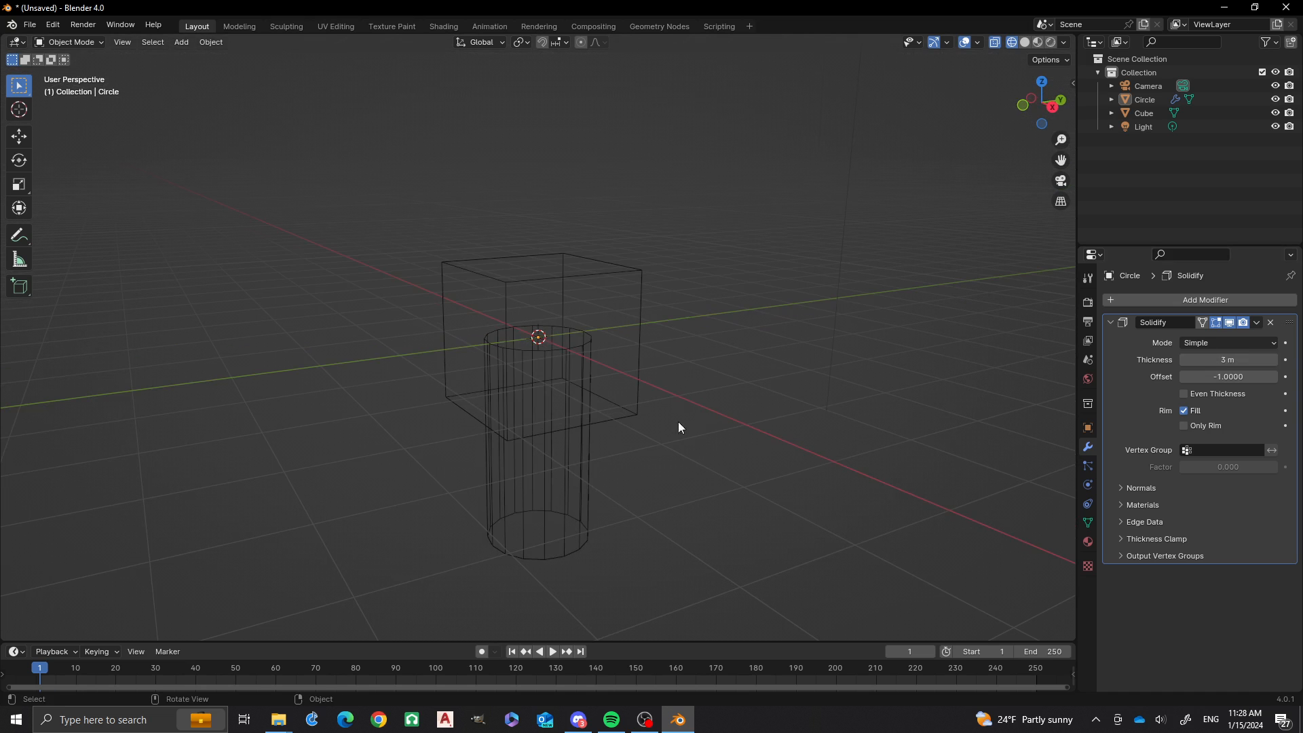
pyautogui.click(586, 483)
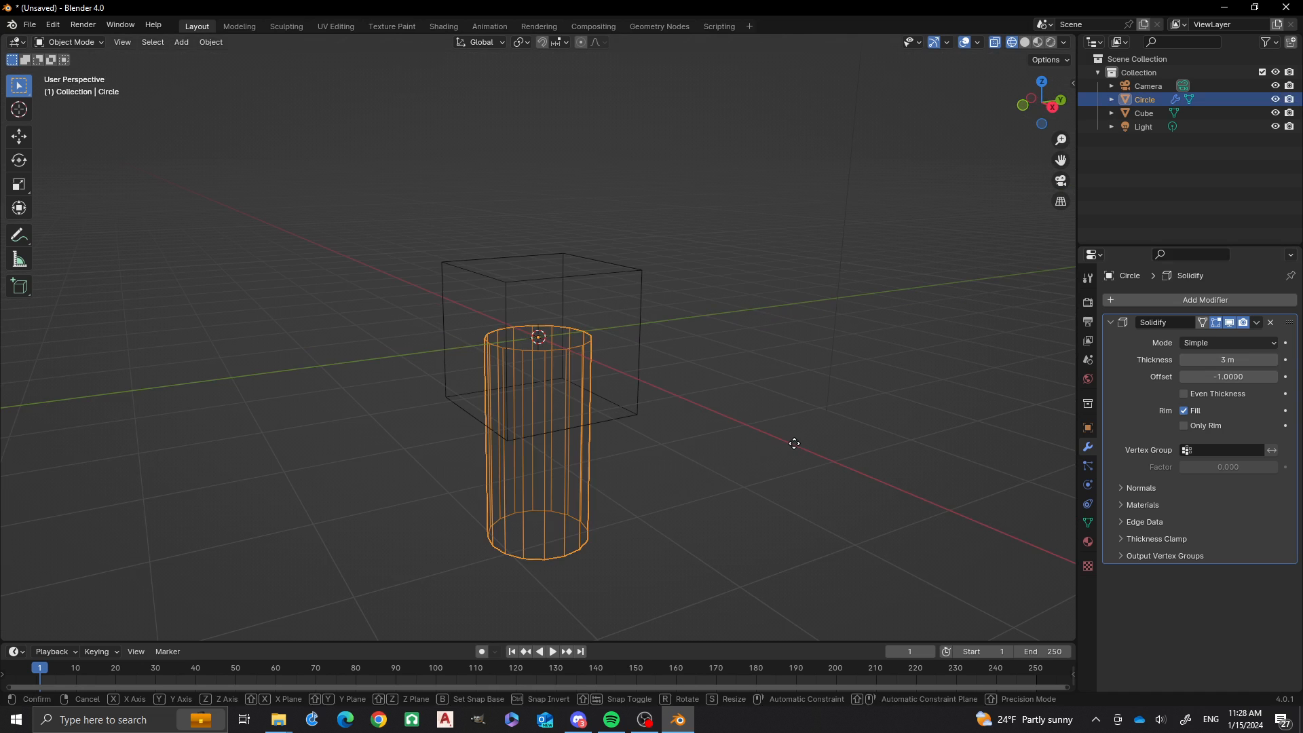
pyautogui.press('g')
pyautogui.press('z')
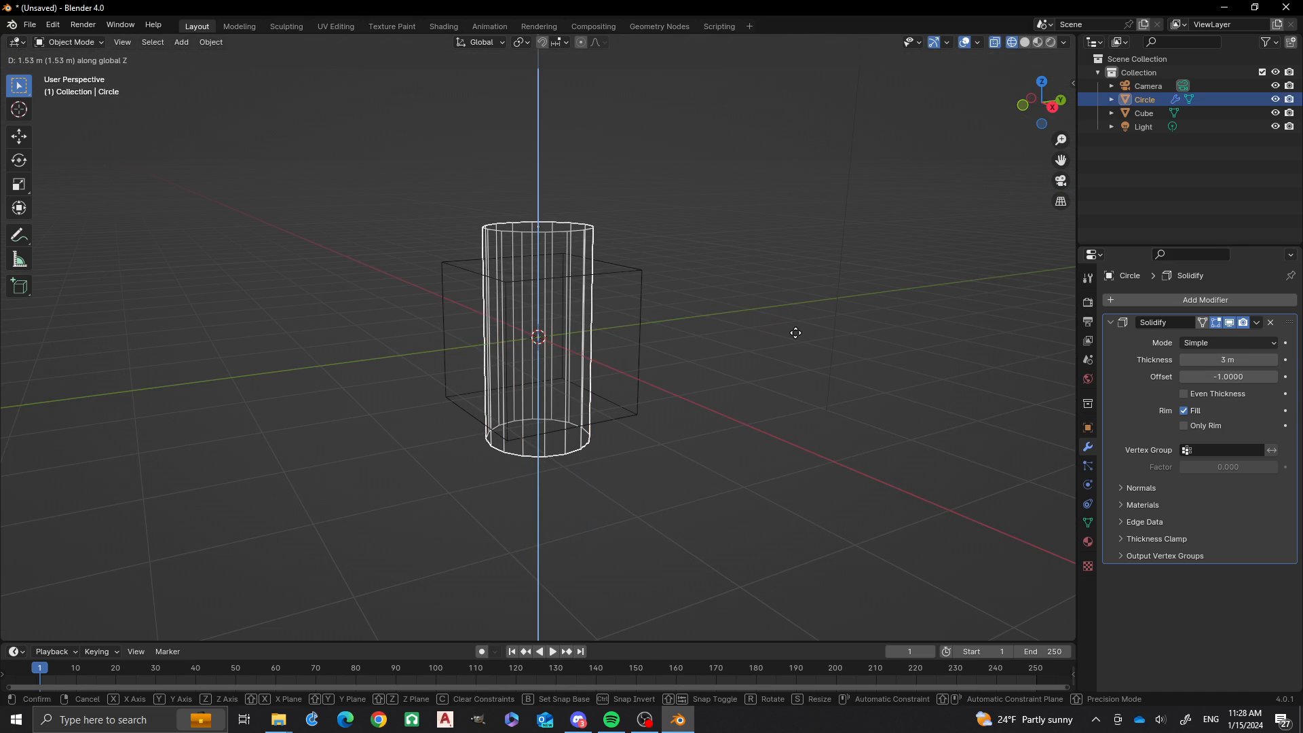
pyautogui.write('1.5')
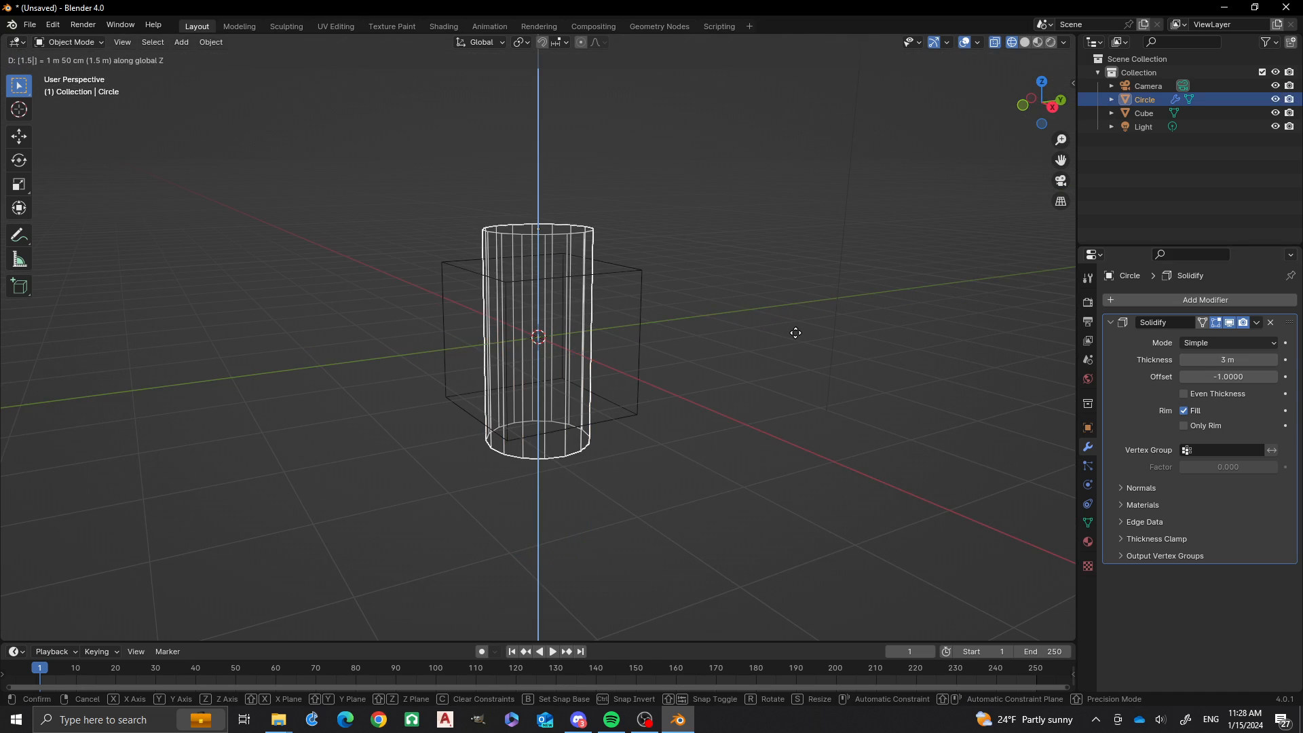
pyautogui.press('Return')
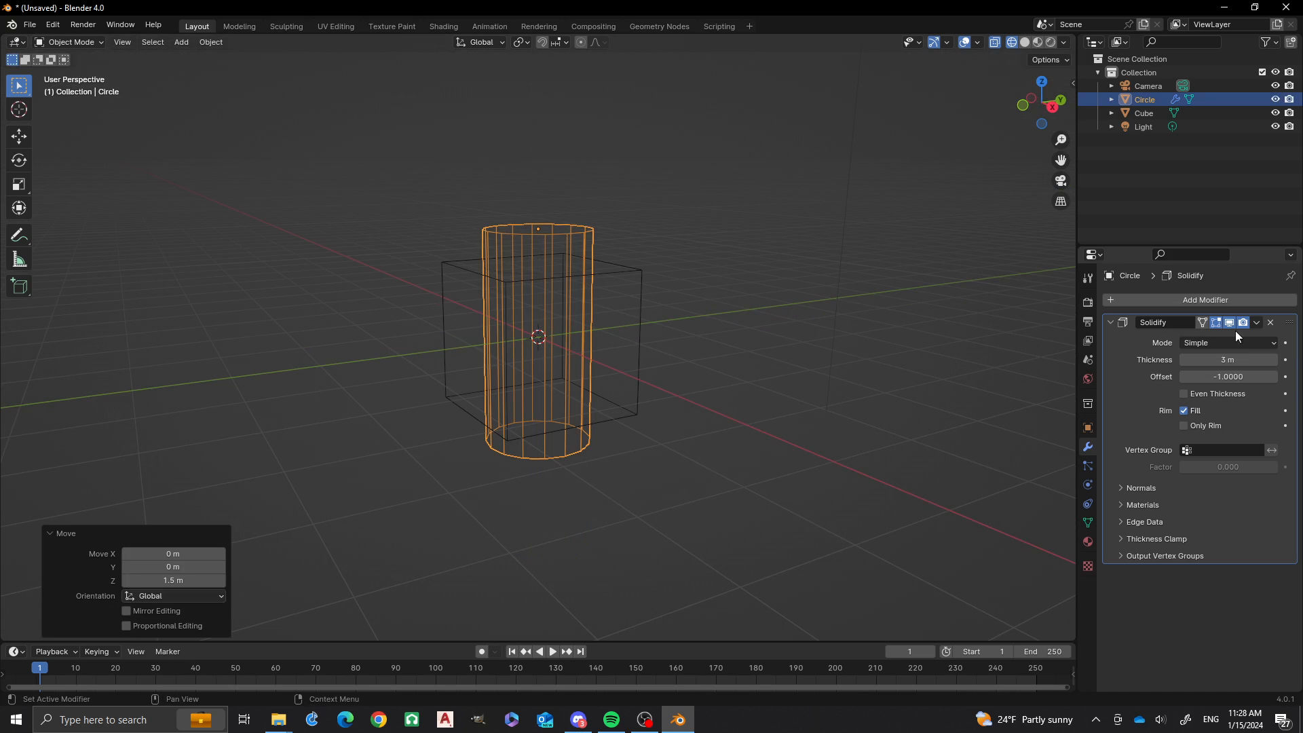
# Apply the Solidify modifier on the cylinder and set the object's origin to the 3D cursor
pyautogui.moveTo(763, 374); pyautogui.dragTo(773, 380, button='middle')
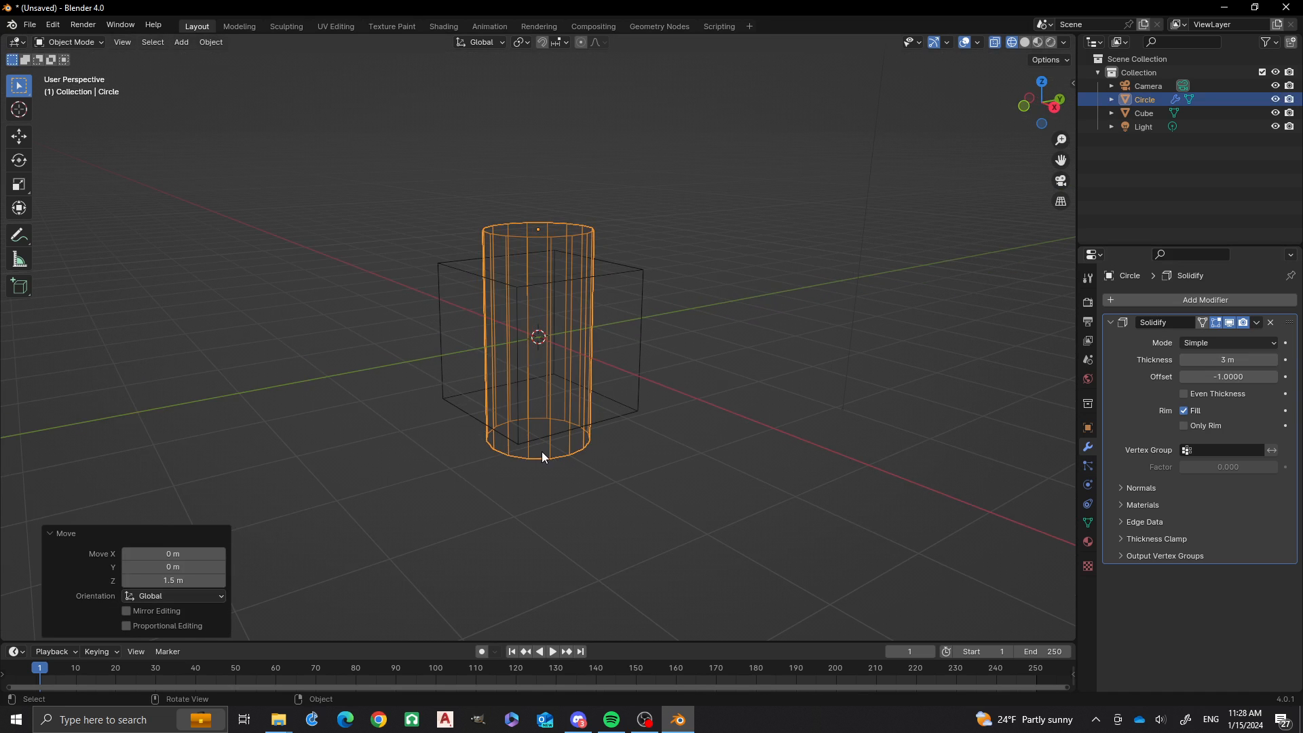
pyautogui.click(1255, 326)
pyautogui.click(1163, 344)
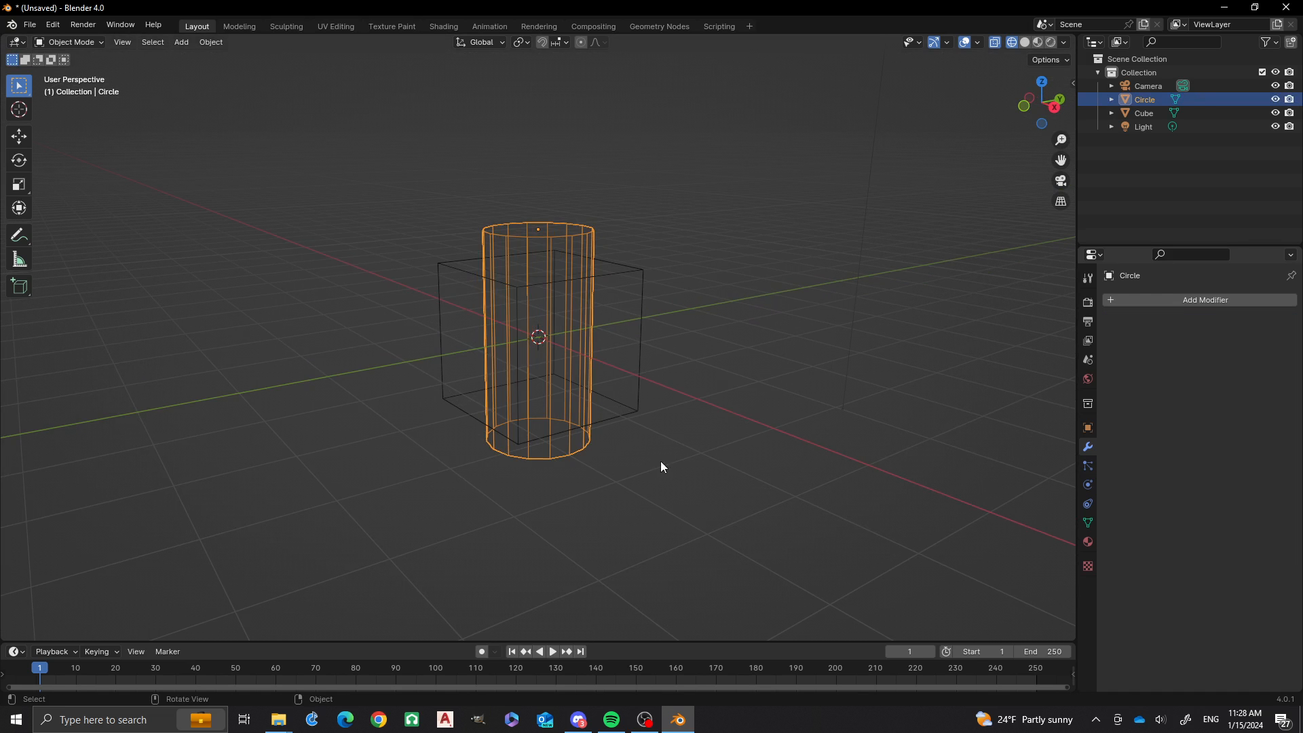
pyautogui.rightClick(563, 455)
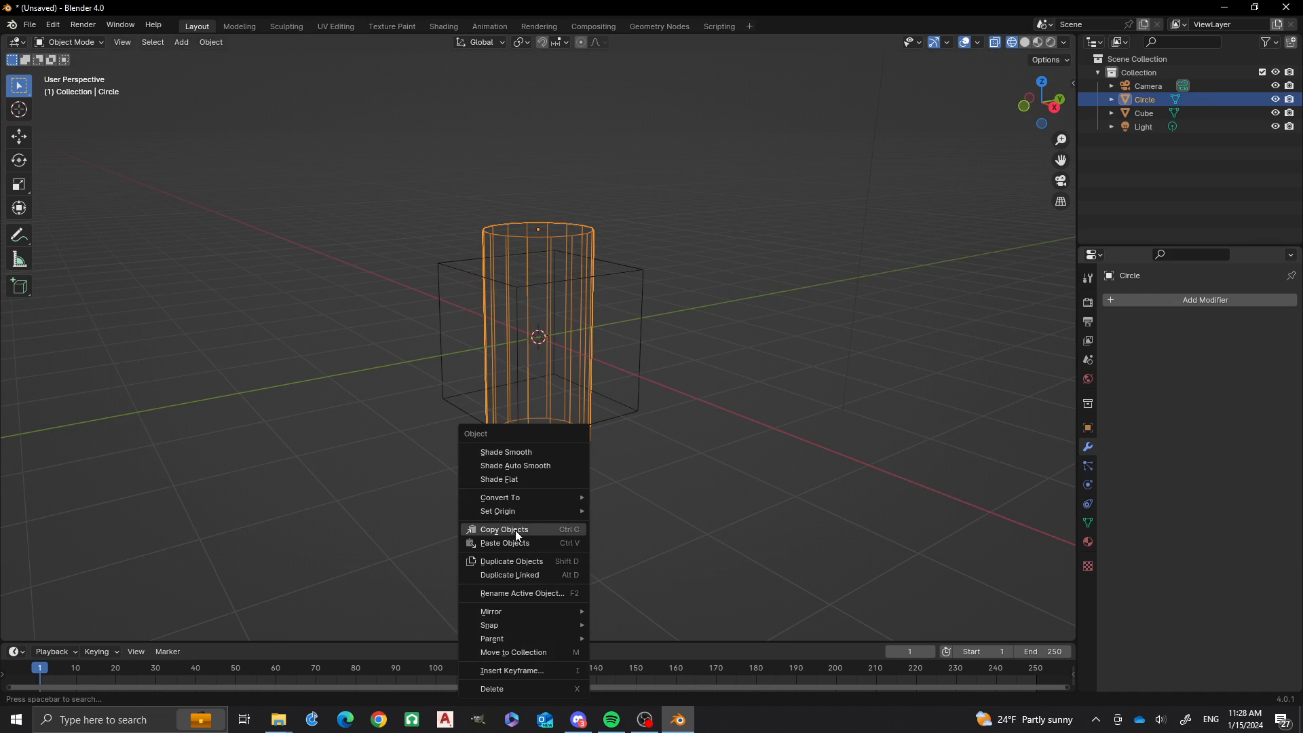
pyautogui.moveTo(523, 513)
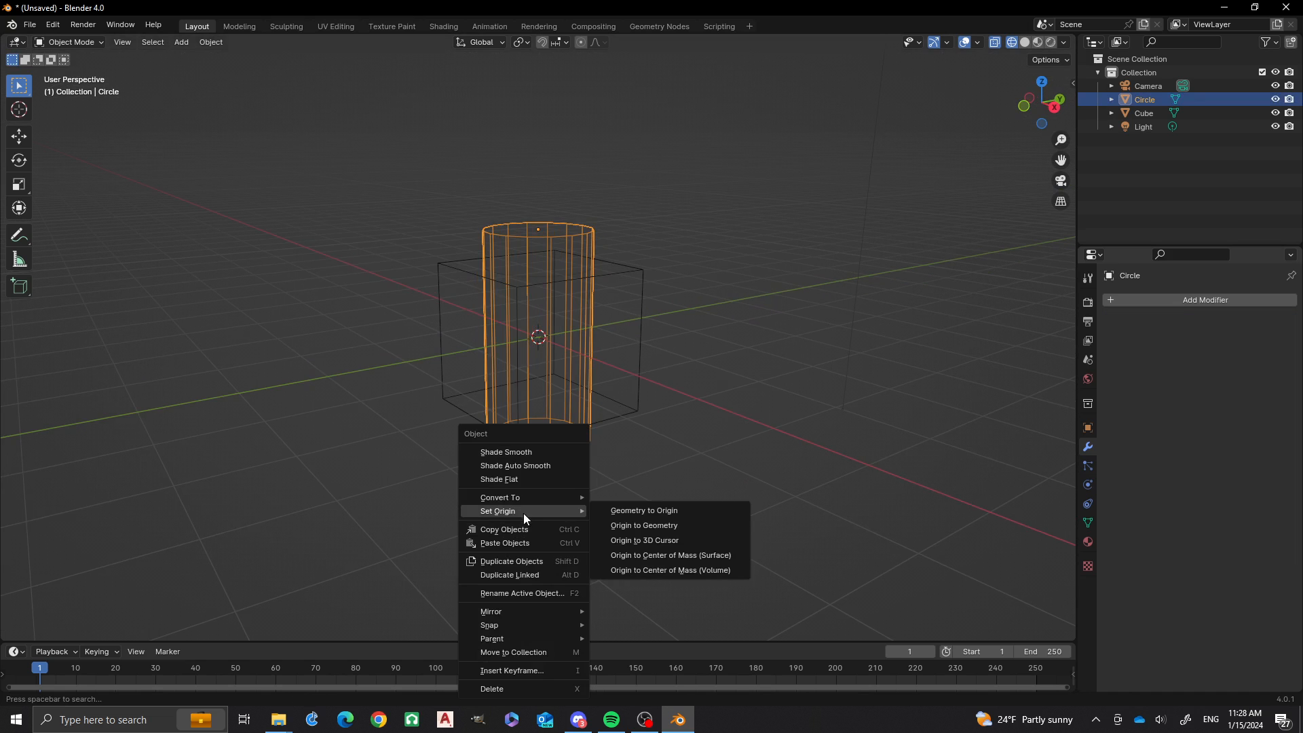
pyautogui.click(675, 541)
pyautogui.moveTo(456, 414); pyautogui.dragTo(564, 530, button='middle')
pyautogui.moveTo(675, 416); pyautogui.dragTo(576, 346, button='middle')
pyautogui.click(668, 297)
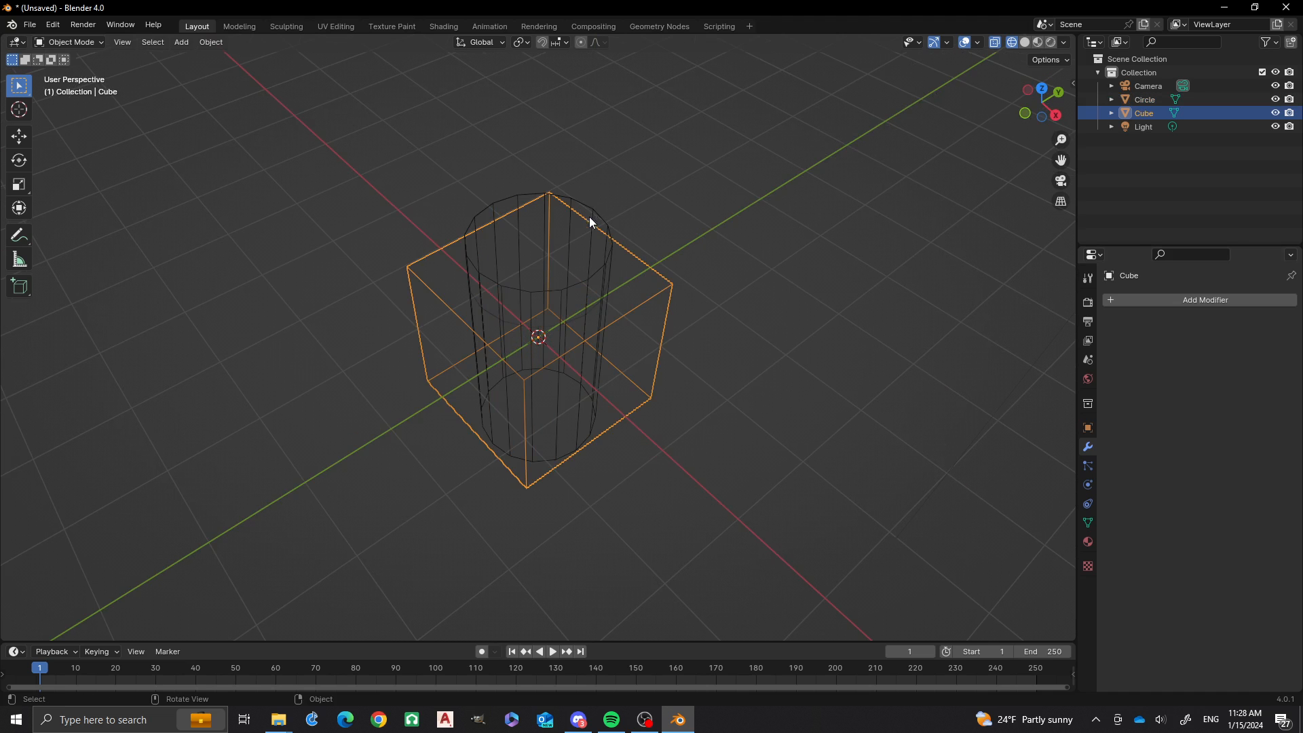
pyautogui.moveTo(592, 217)
pyautogui.mouseDown(button='middle')
pyautogui.moveTo(614, 283)
pyautogui.moveTo(597, 218)
pyautogui.mouseUp(button='middle')
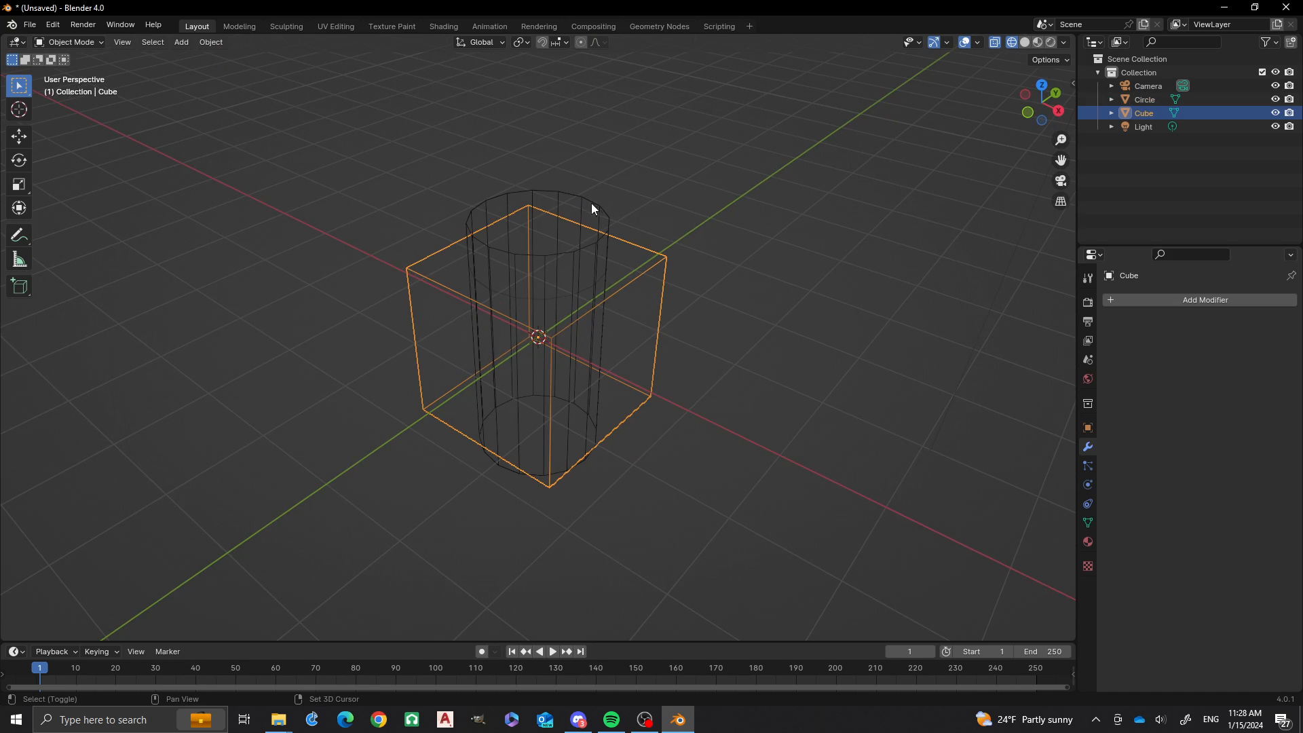
pyautogui.keyDown('shift'); pyautogui.click(582, 204); pyautogui.keyUp('shift')
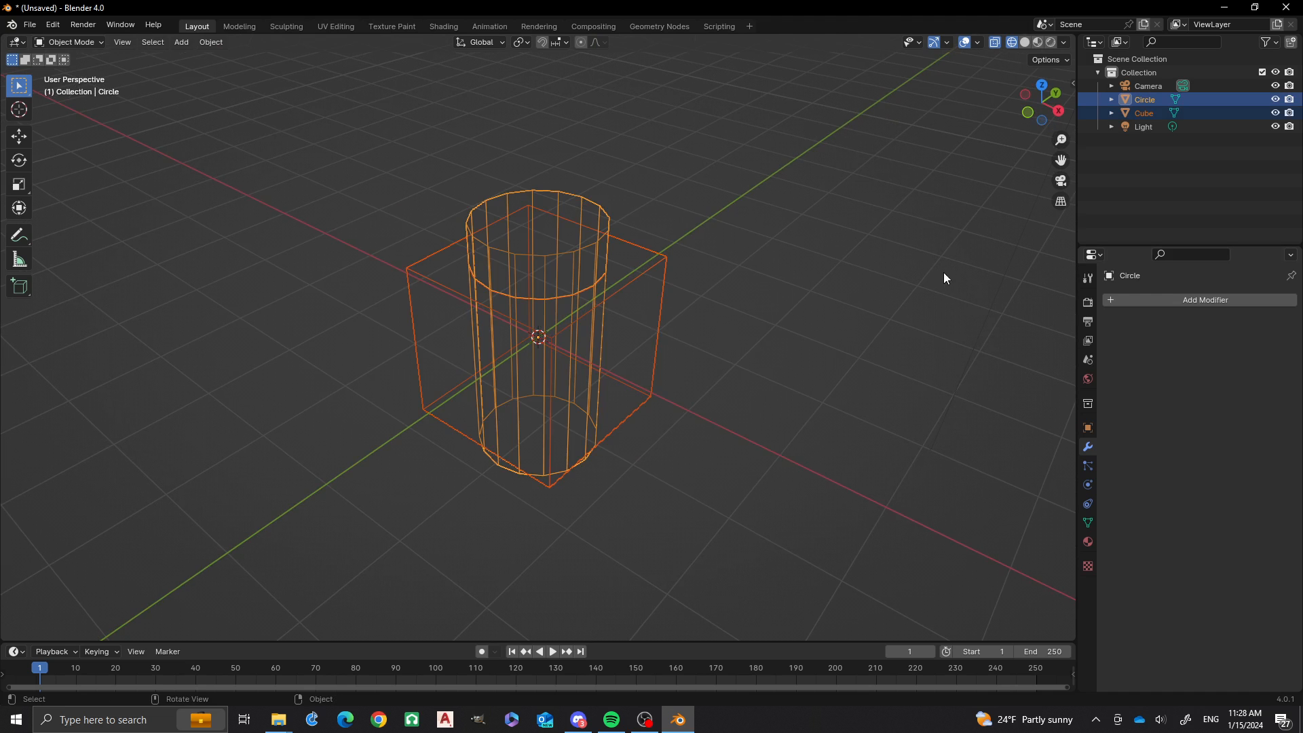
pyautogui.click(804, 283)
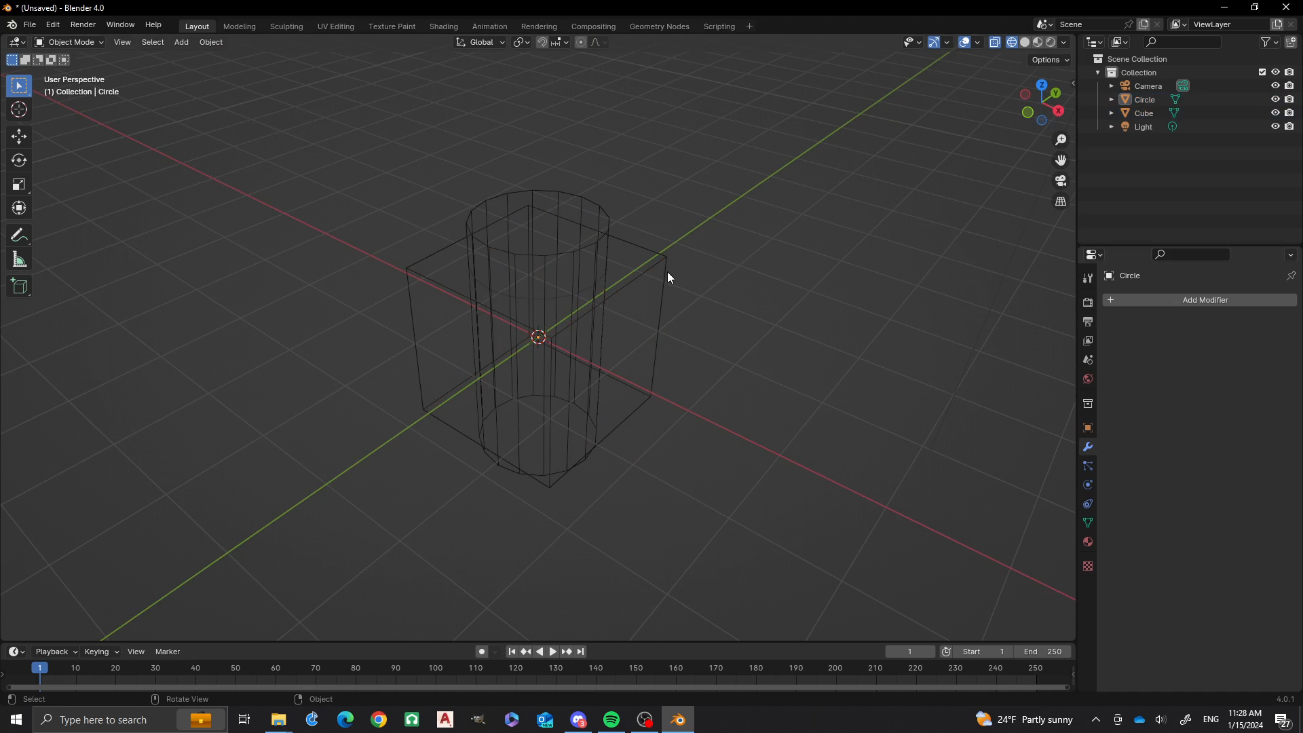
# Add a Boolean modifier to the cube
pyautogui.click(662, 271)
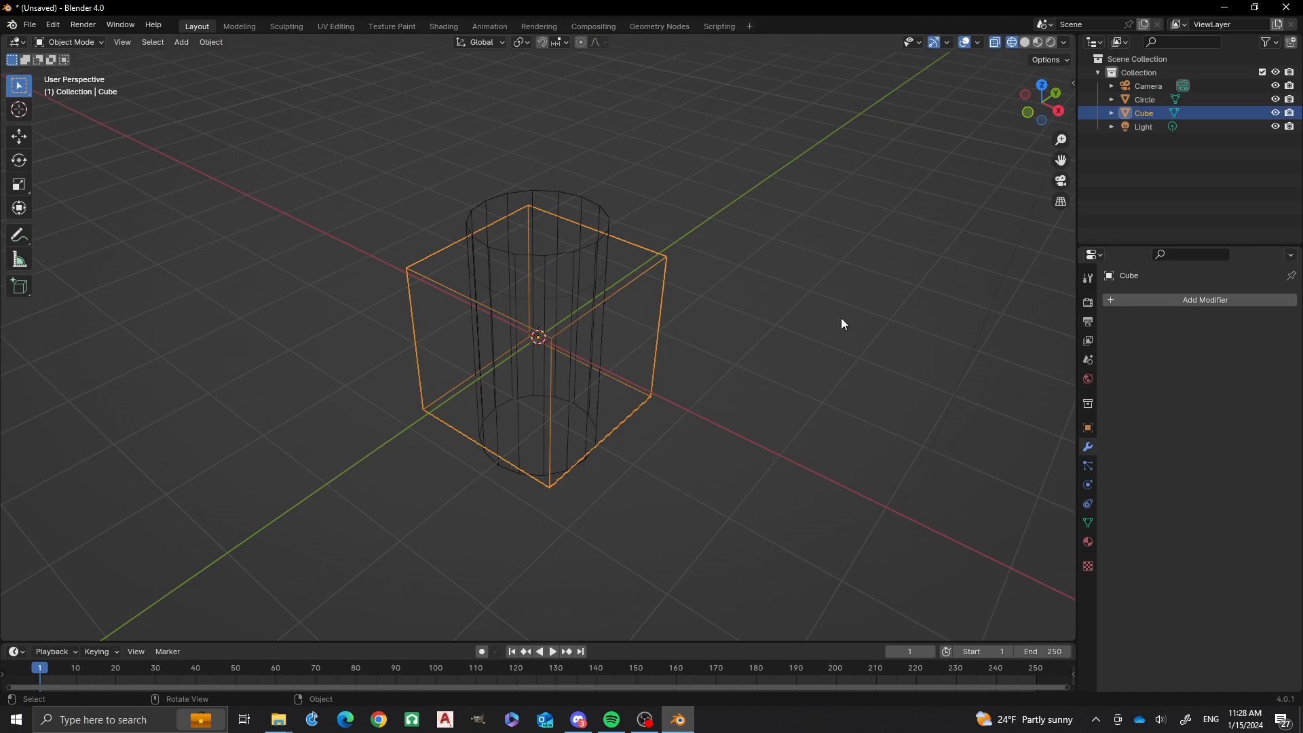
pyautogui.click(1122, 302)
pyautogui.click(1121, 306)
pyautogui.write('bool')
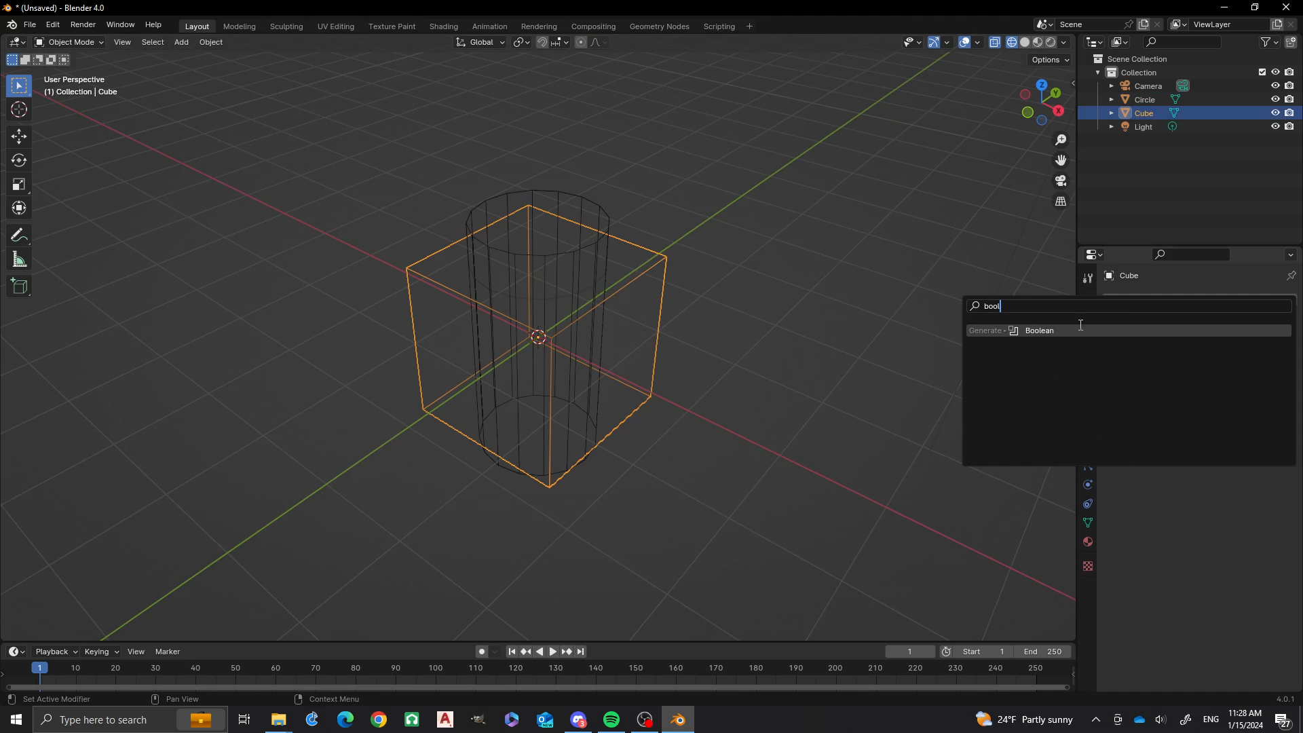
pyautogui.click(1061, 331)
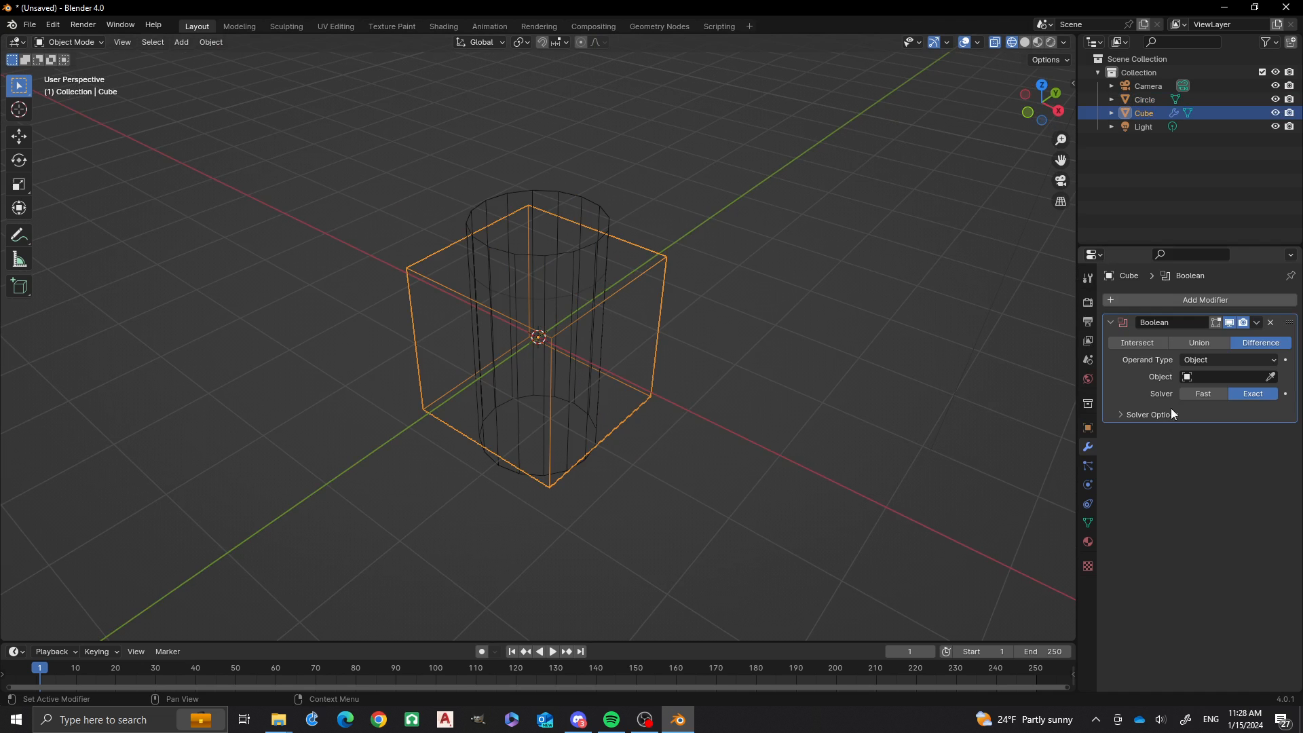
# Switch the viewport to solid shading and pick the cylinder as the object of the cube's Boolean modifier
pyautogui.press('z')
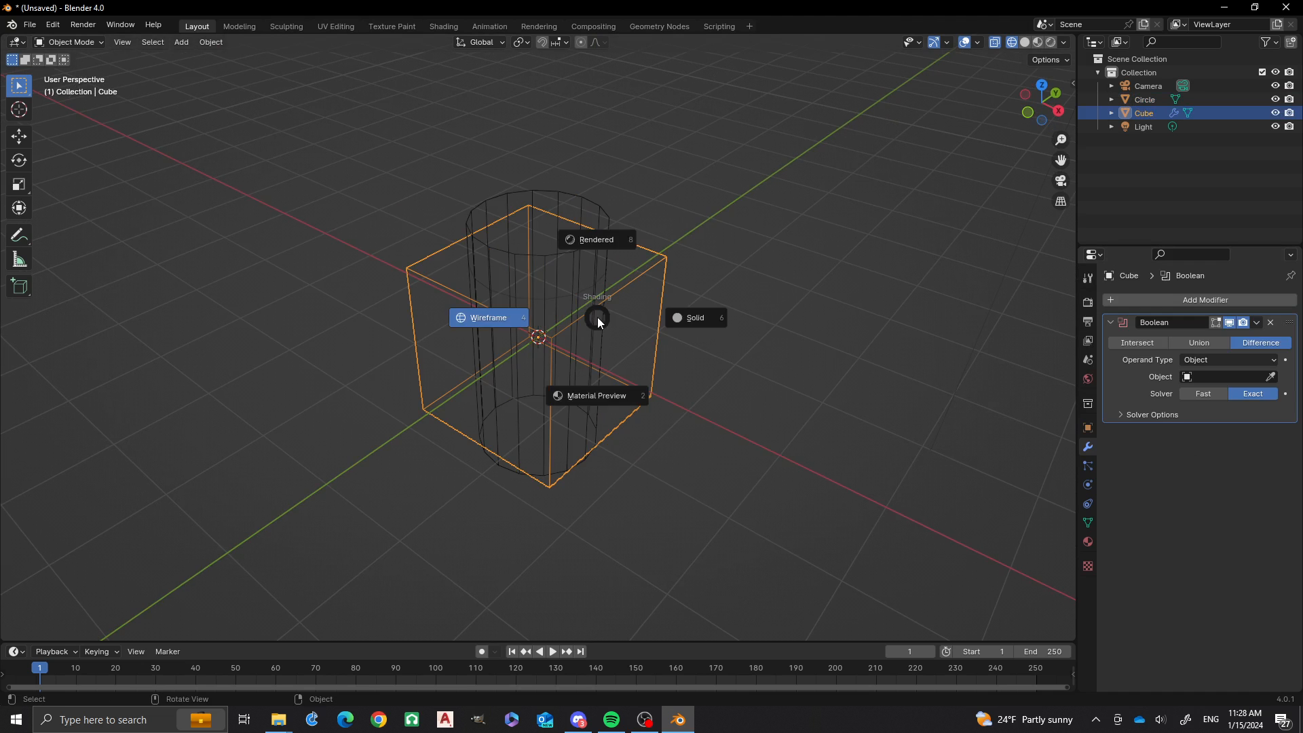
pyautogui.click(709, 319)
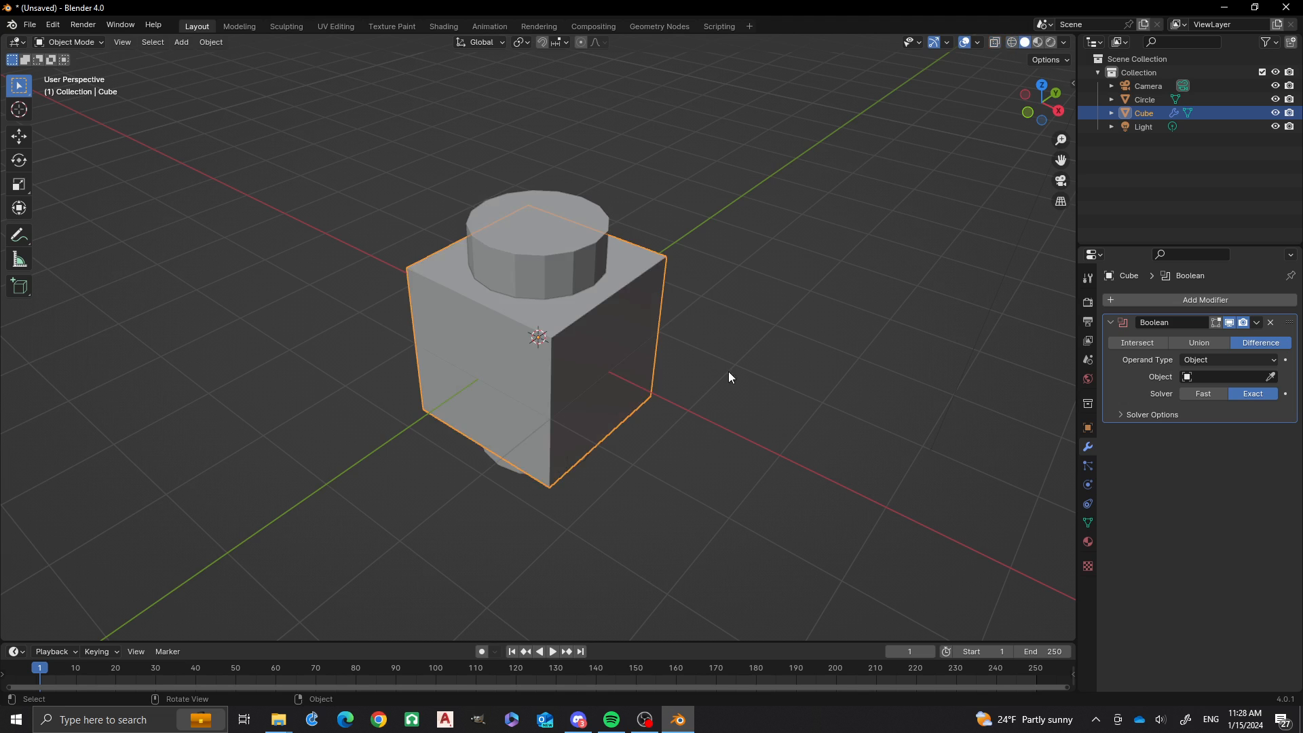
pyautogui.moveTo(728, 372); pyautogui.dragTo(671, 365, button='middle')
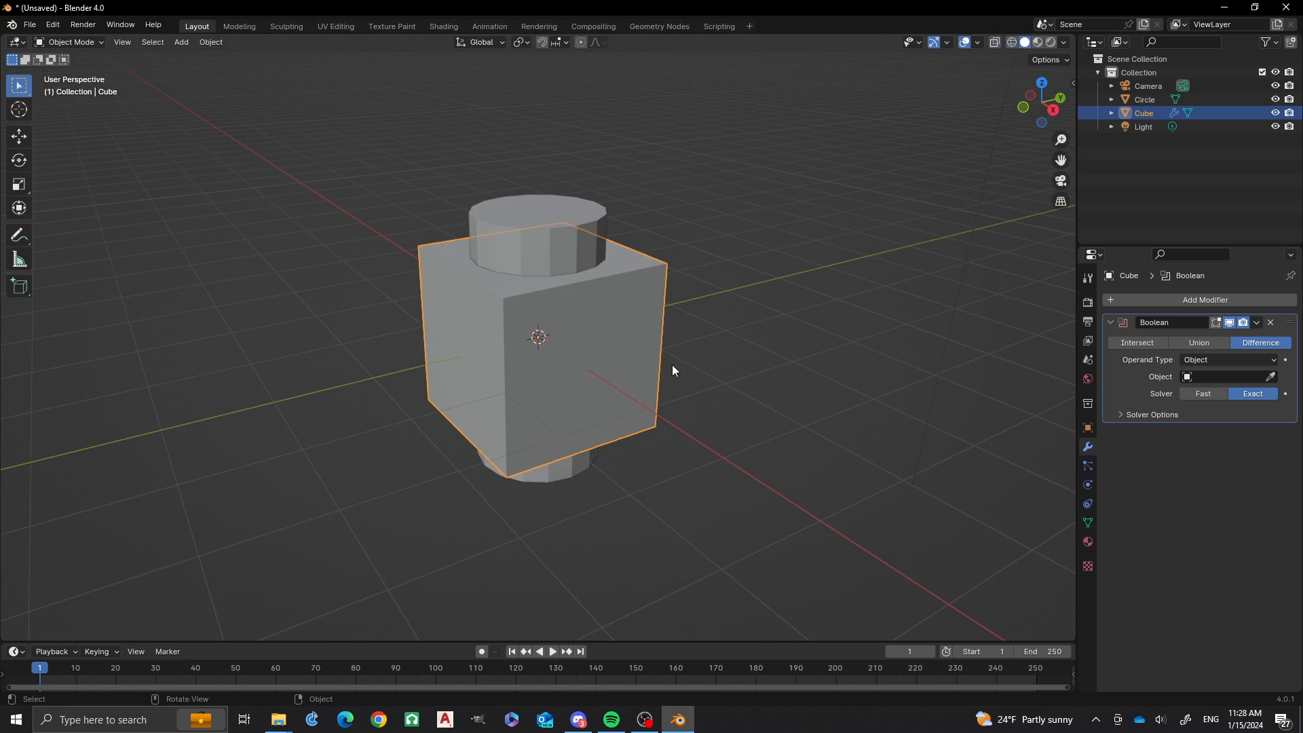
pyautogui.click(1202, 360)
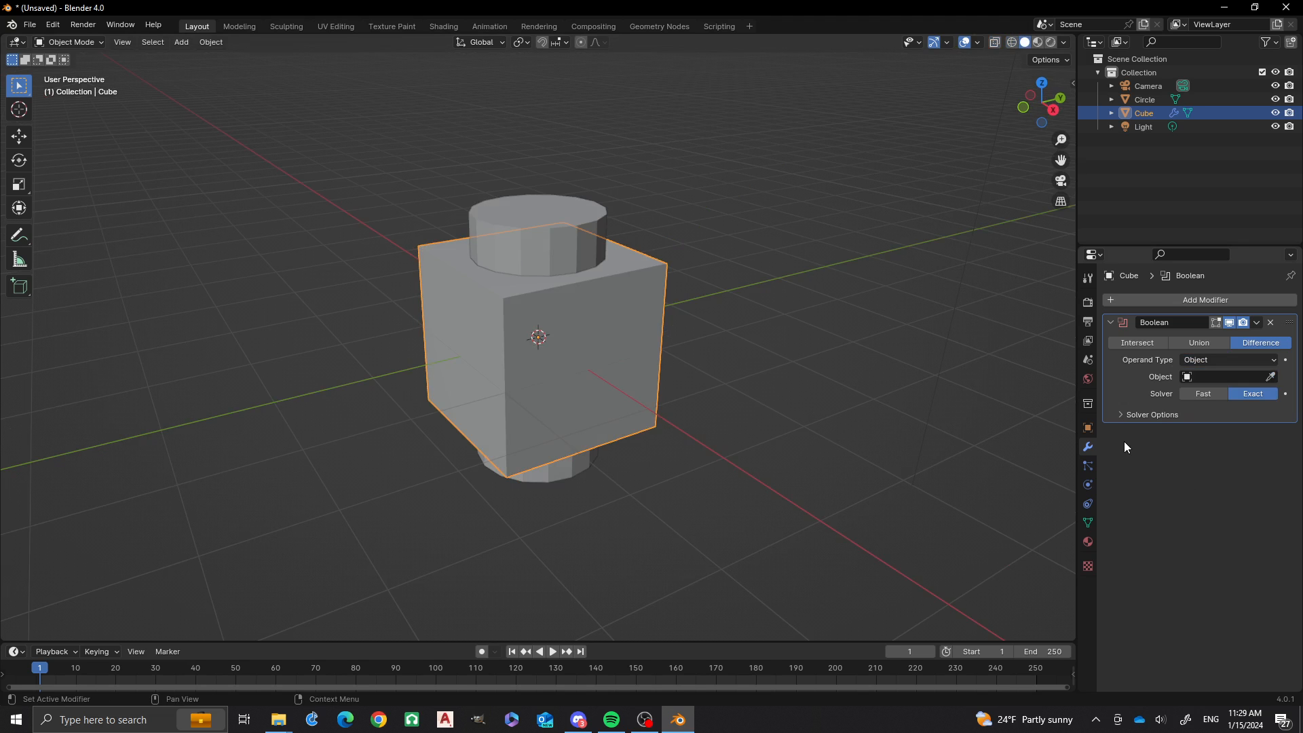
pyautogui.click(1271, 377)
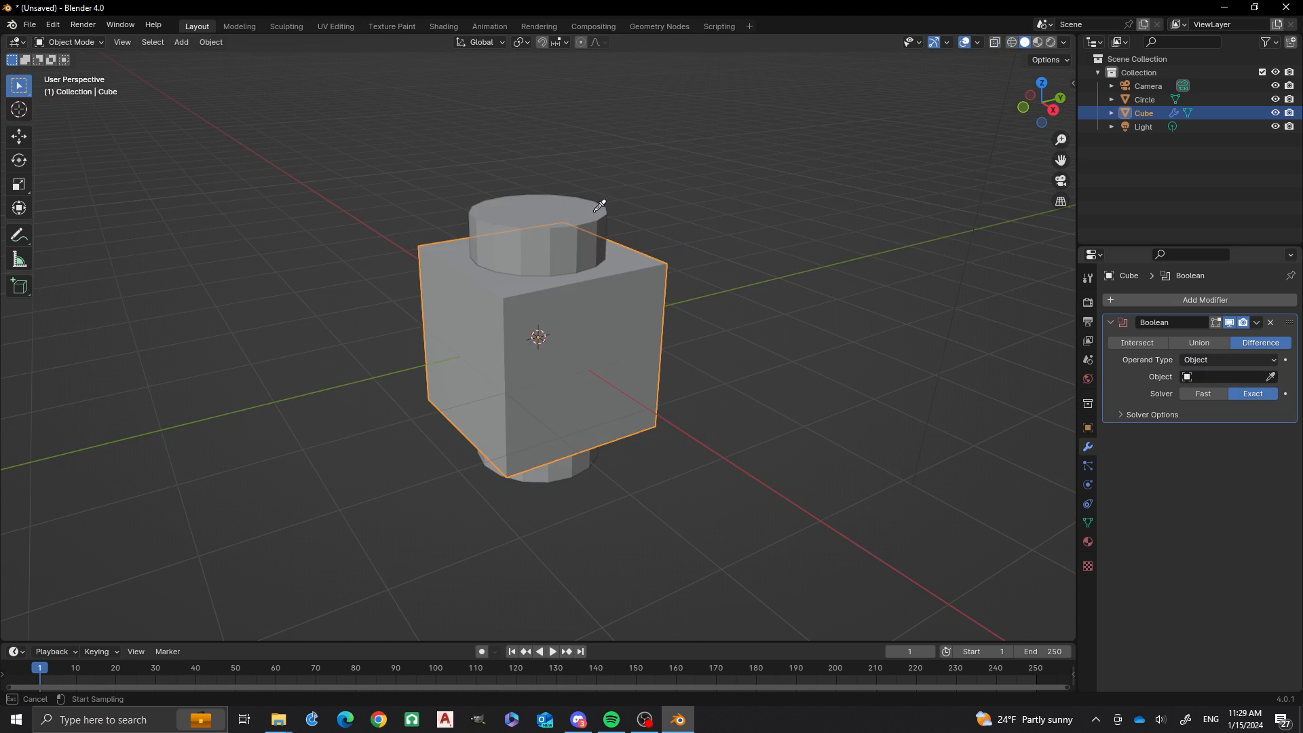
pyautogui.click(537, 208)
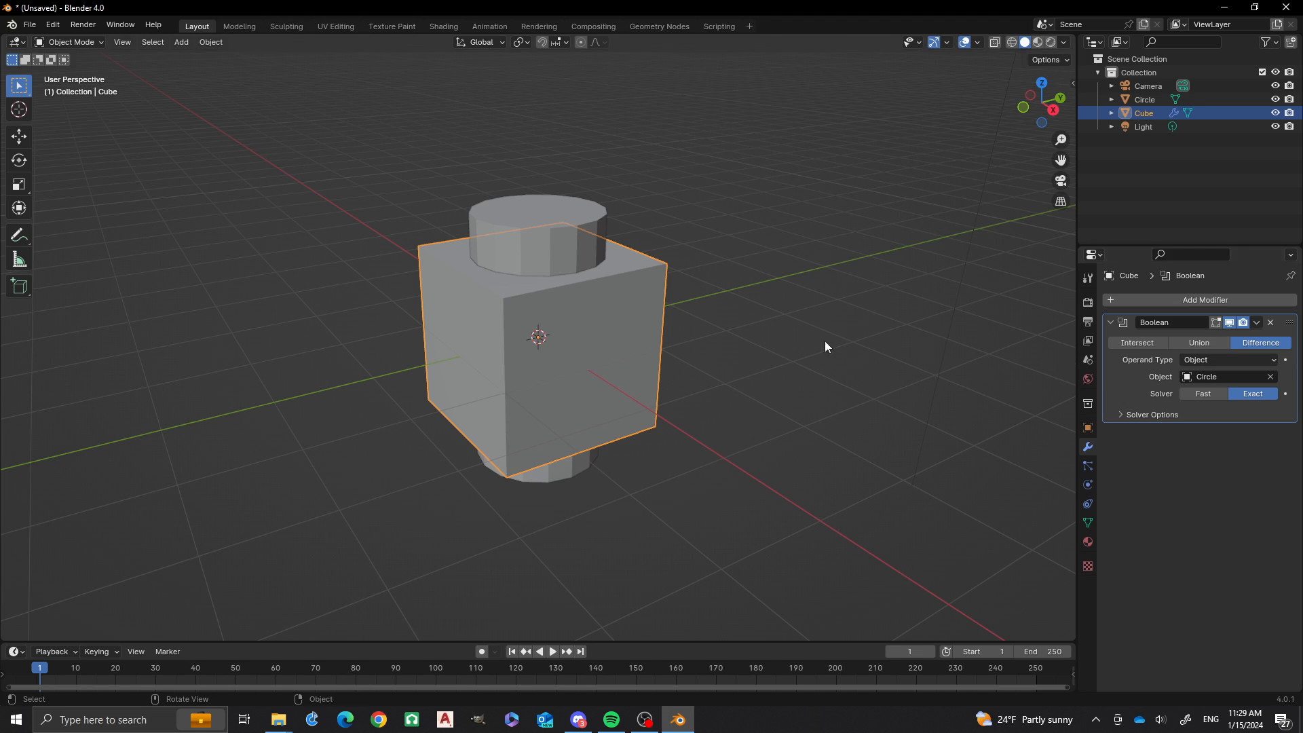
# Hide the cylinder in the viewport and inspect the hole through the cube
pyautogui.click(527, 199)
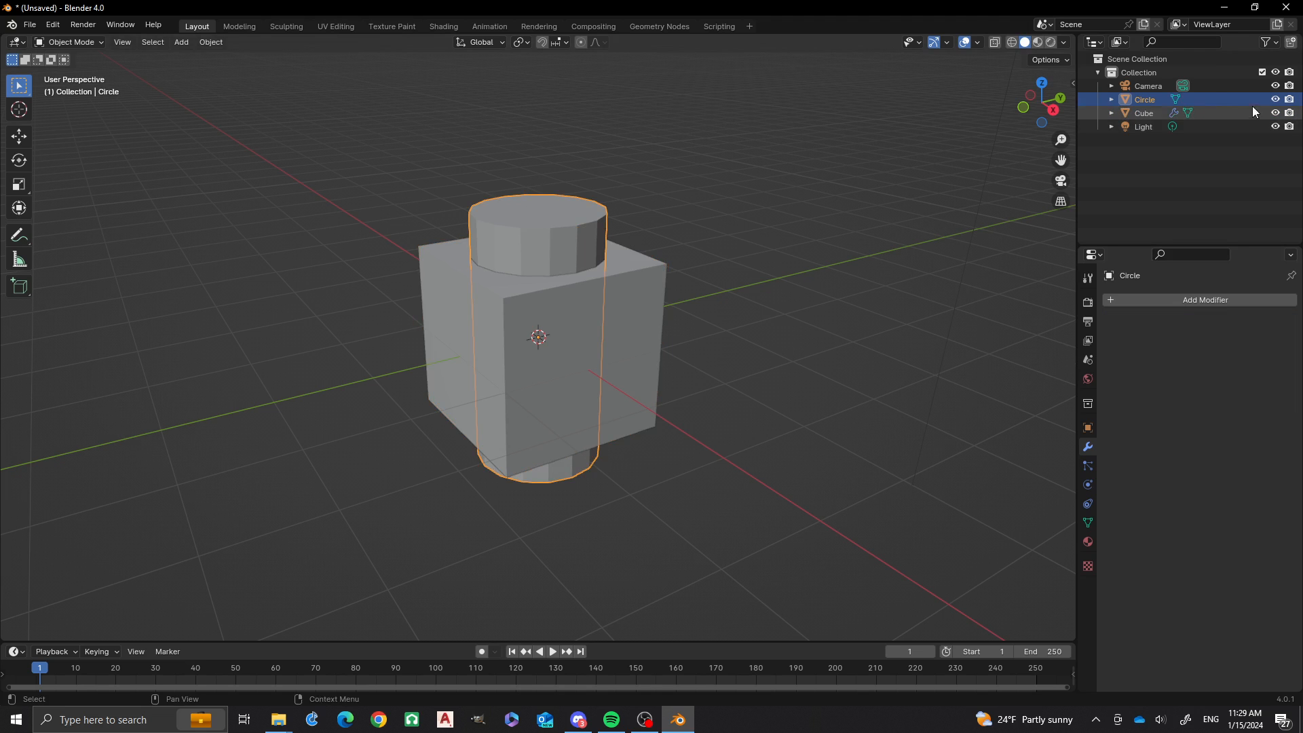
pyautogui.click(1275, 99)
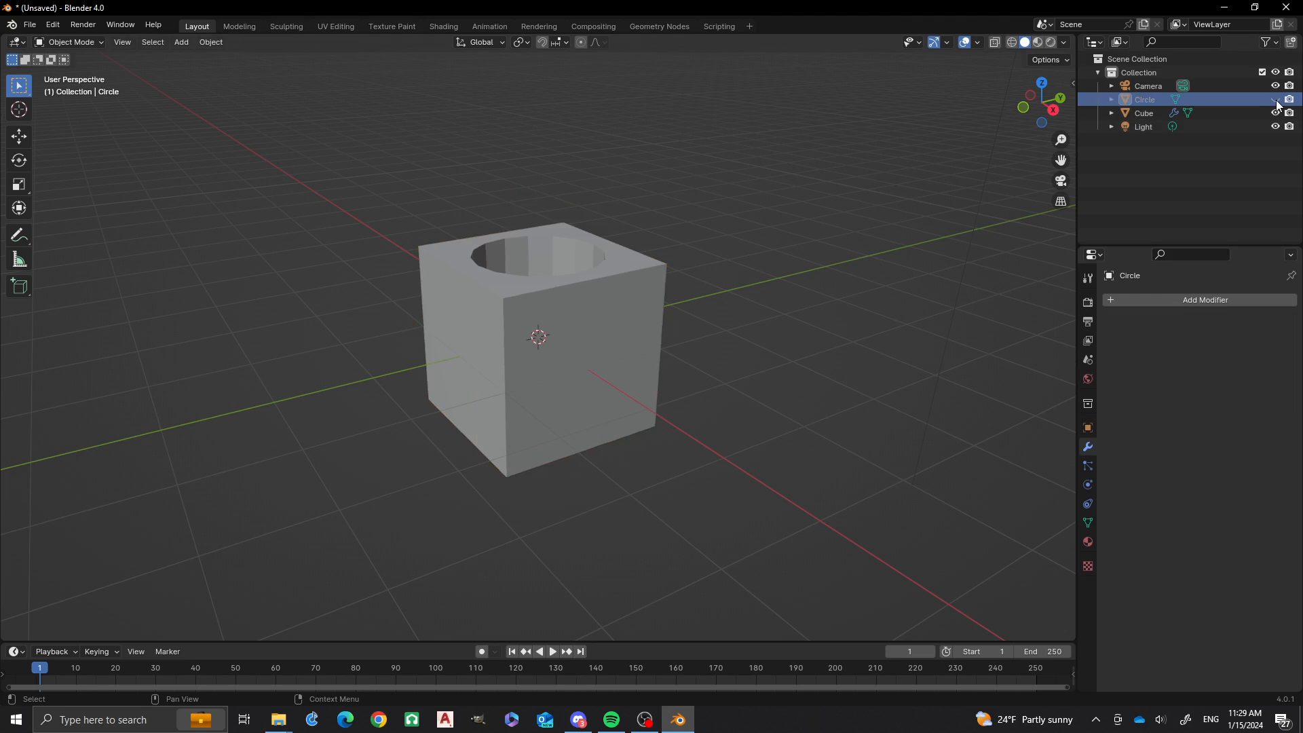
pyautogui.moveTo(601, 168); pyautogui.dragTo(607, 266, button='middle')
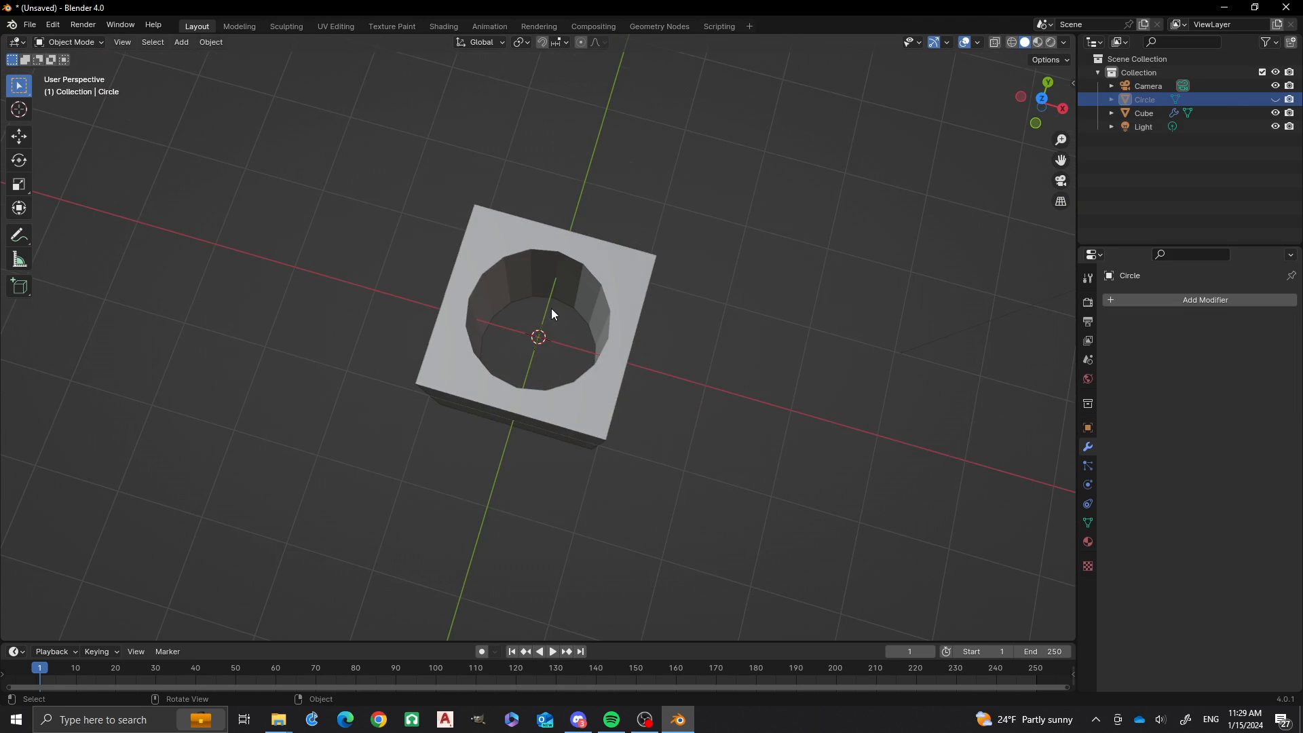
pyautogui.scroll(3, 591, 319)
pyautogui.moveTo(637, 329); pyautogui.dragTo(610, 304, button='middle')
pyautogui.scroll(-3, 591, 271)
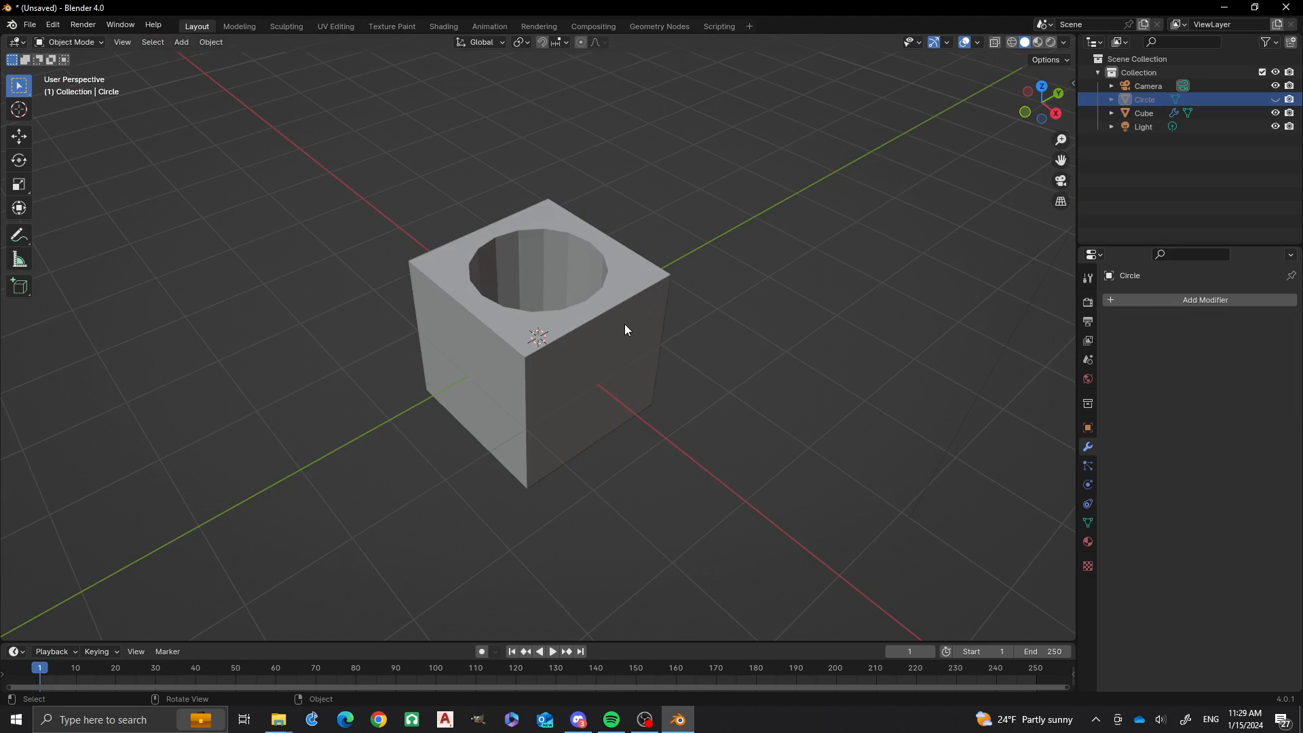
# Set the cube's Boolean operation to Intersect and unhide the cylinder to compare both shapes
pyautogui.click(625, 326)
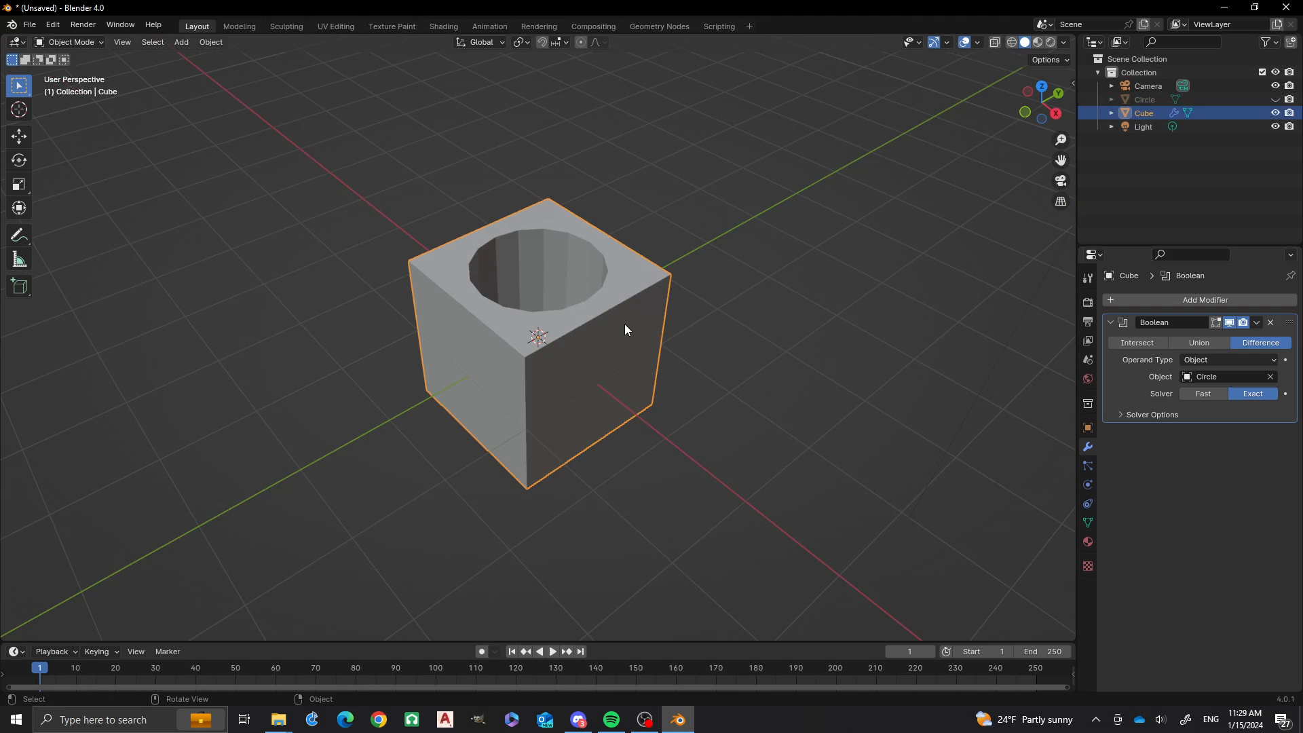
pyautogui.click(1142, 344)
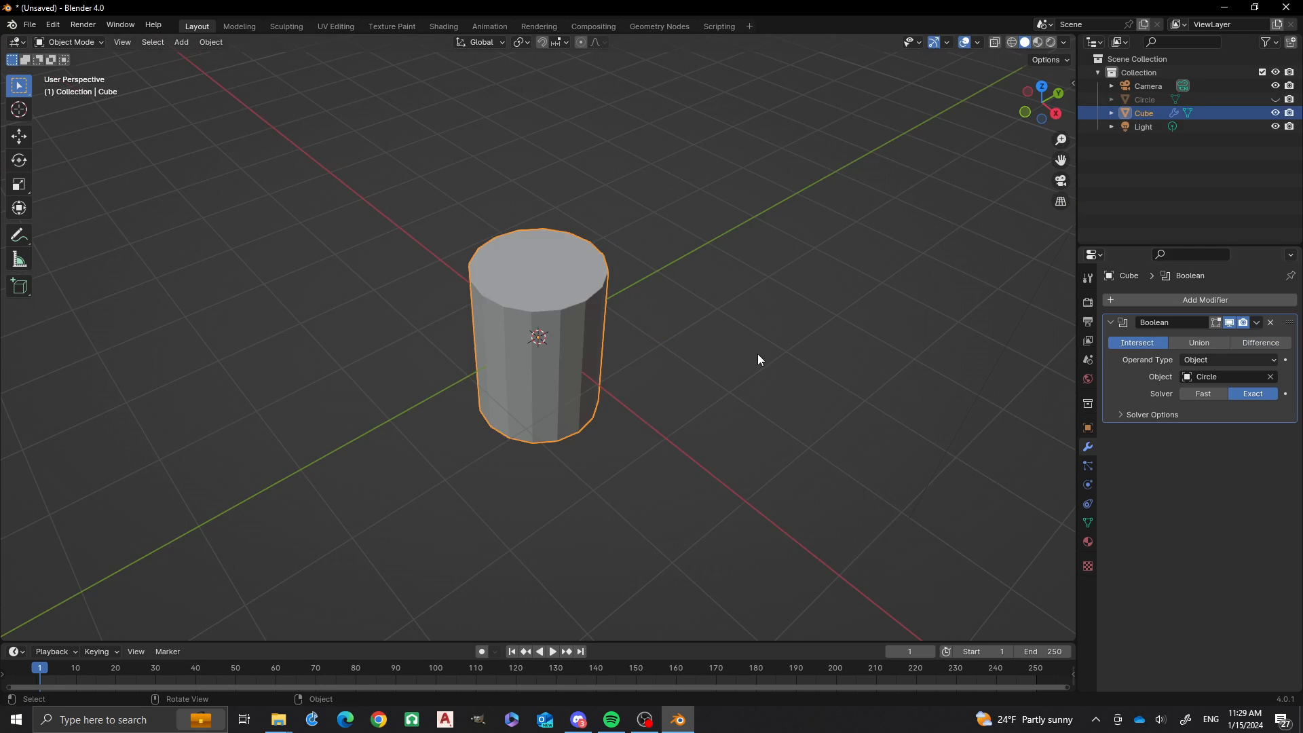
pyautogui.moveTo(537, 294); pyautogui.dragTo(616, 356, button='middle')
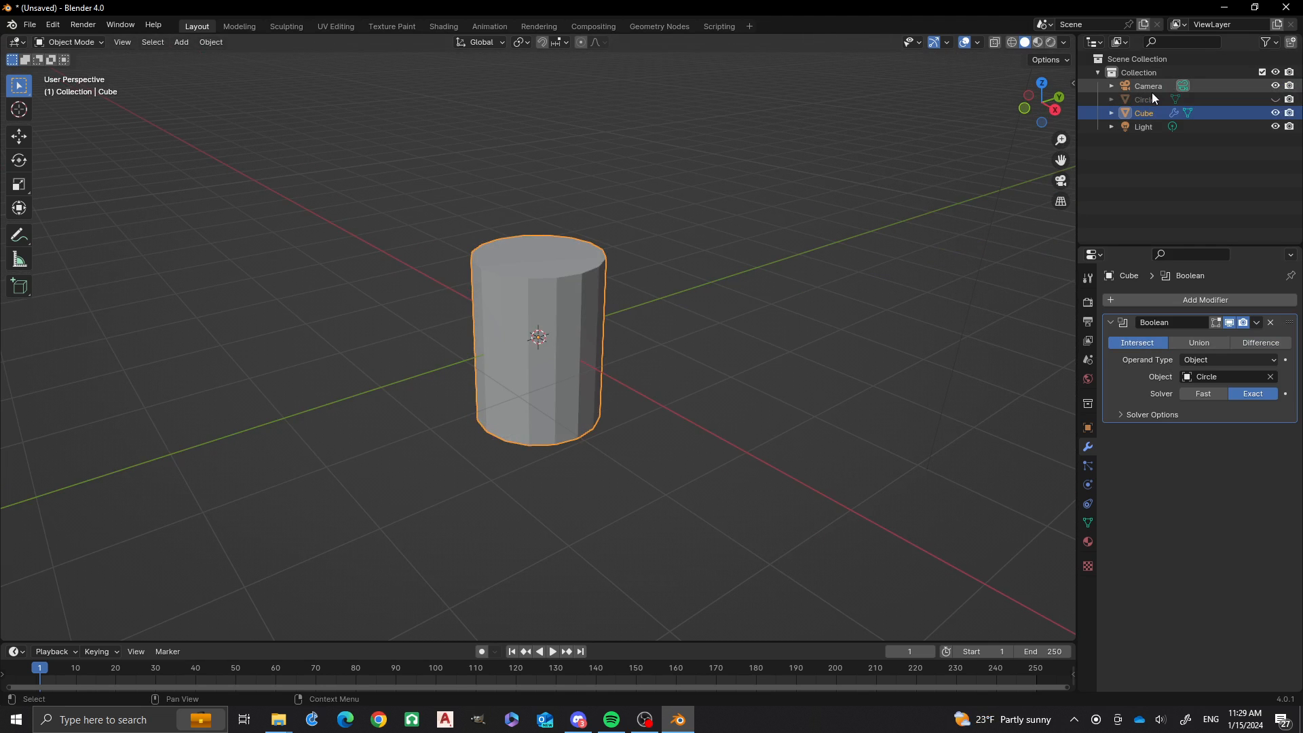
pyautogui.click(1276, 100)
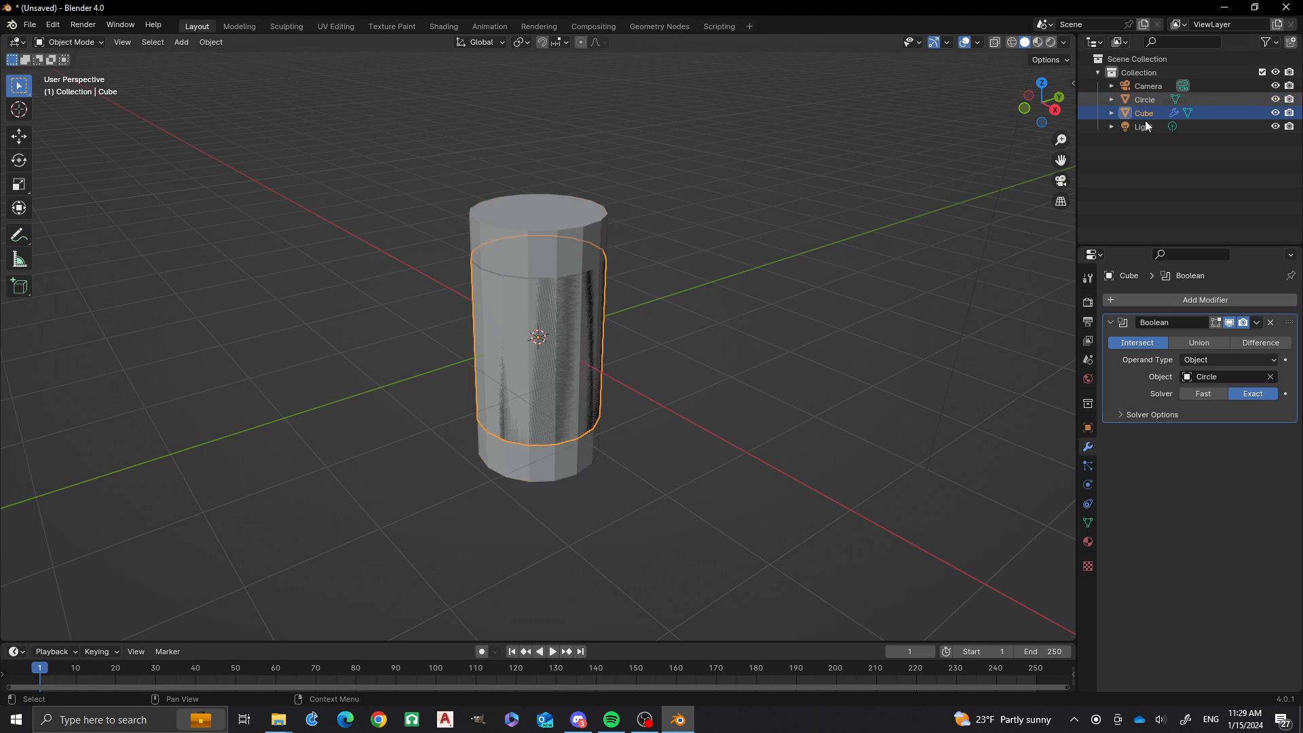
pyautogui.moveTo(719, 270); pyautogui.dragTo(633, 226, button='middle')
pyautogui.scroll(2, 605, 247)
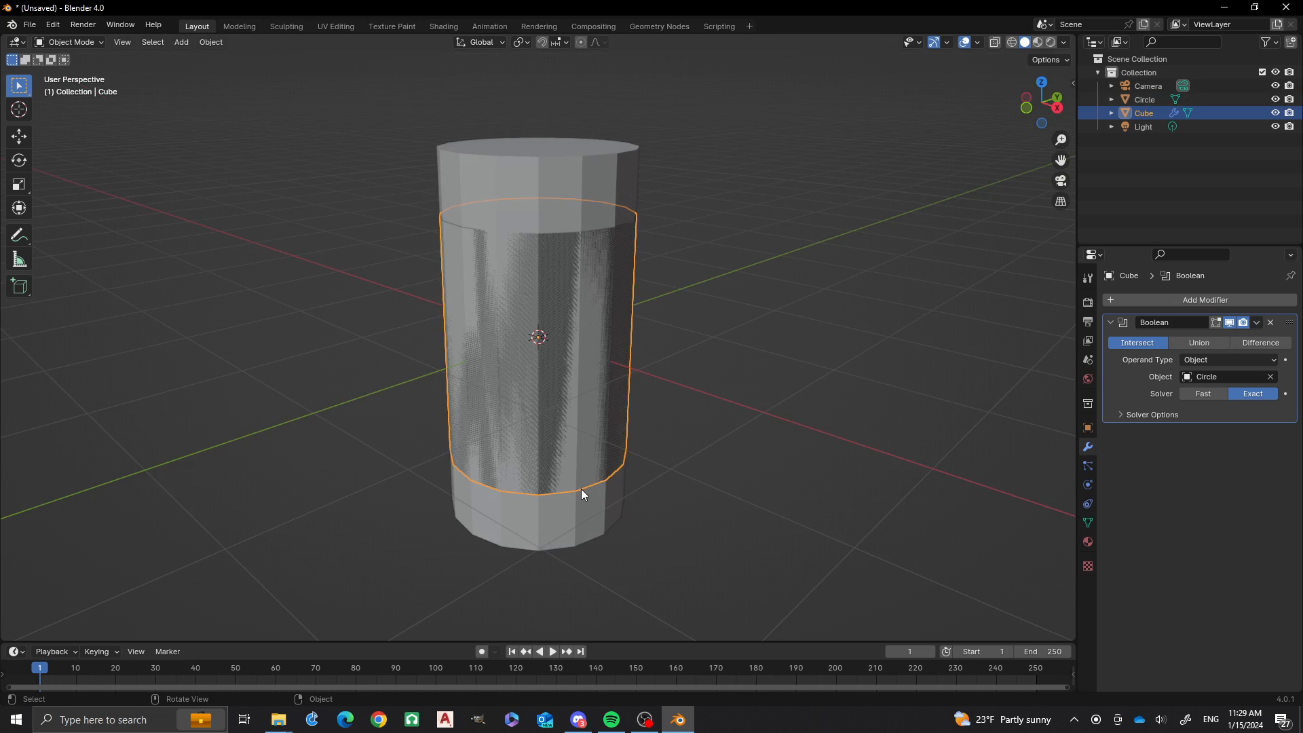
pyautogui.moveTo(535, 367); pyautogui.dragTo(563, 310, button='middle')
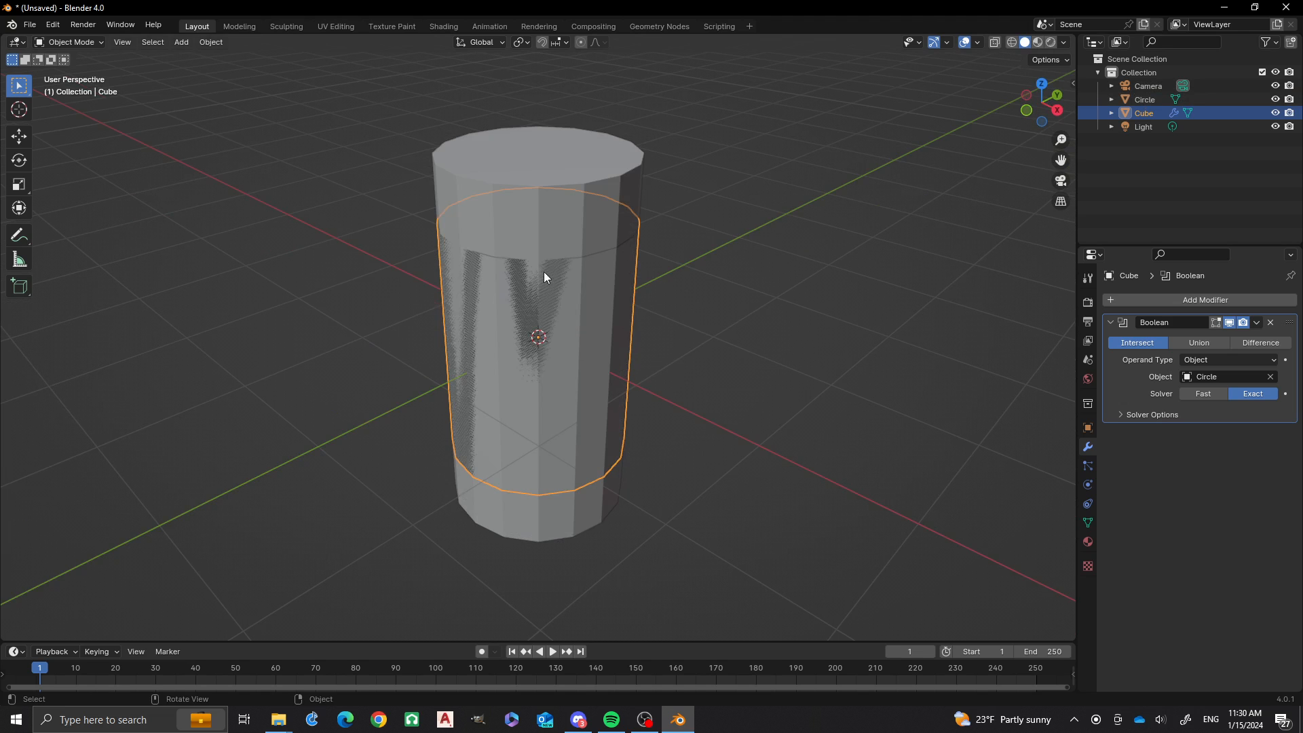
# Set the cube's Boolean operation back to Difference and hide the cylinder, keeping the cube shown
pyautogui.click(1252, 343)
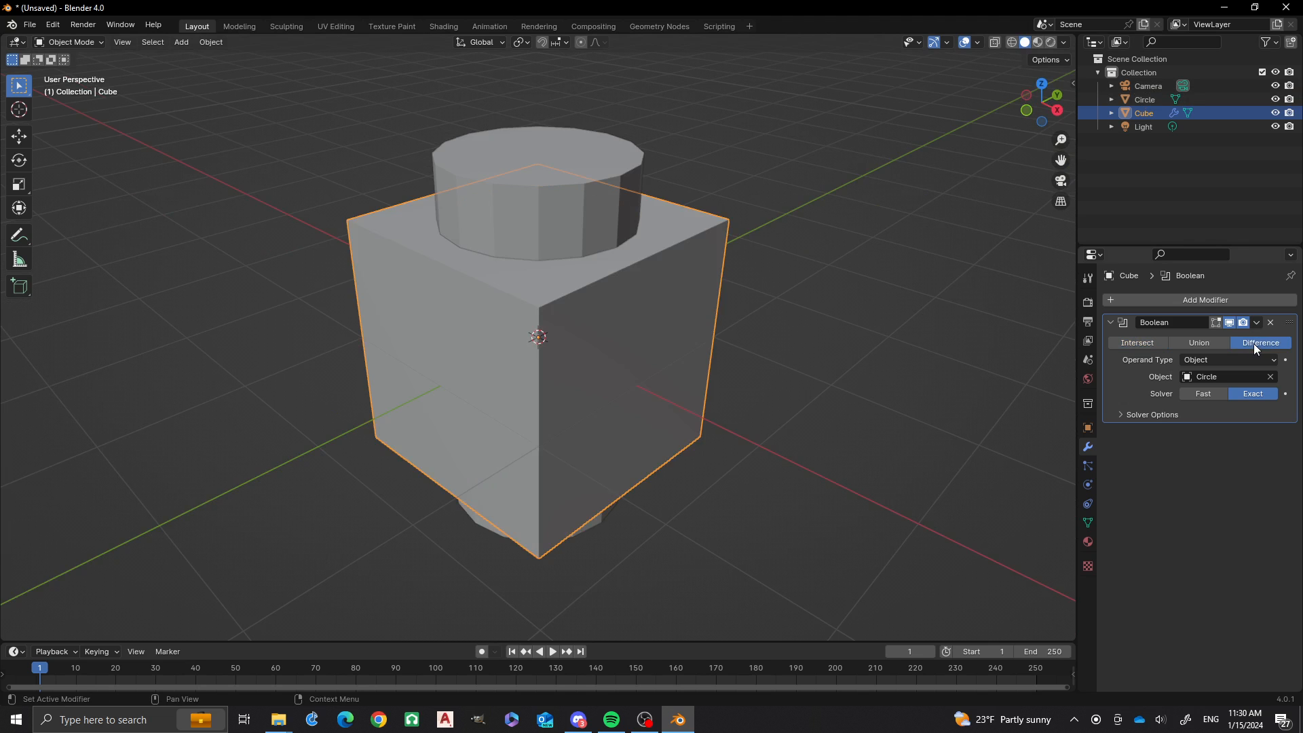
pyautogui.moveTo(678, 293); pyautogui.dragTo(683, 310, button='middle')
pyautogui.scroll(6, 585, 270)
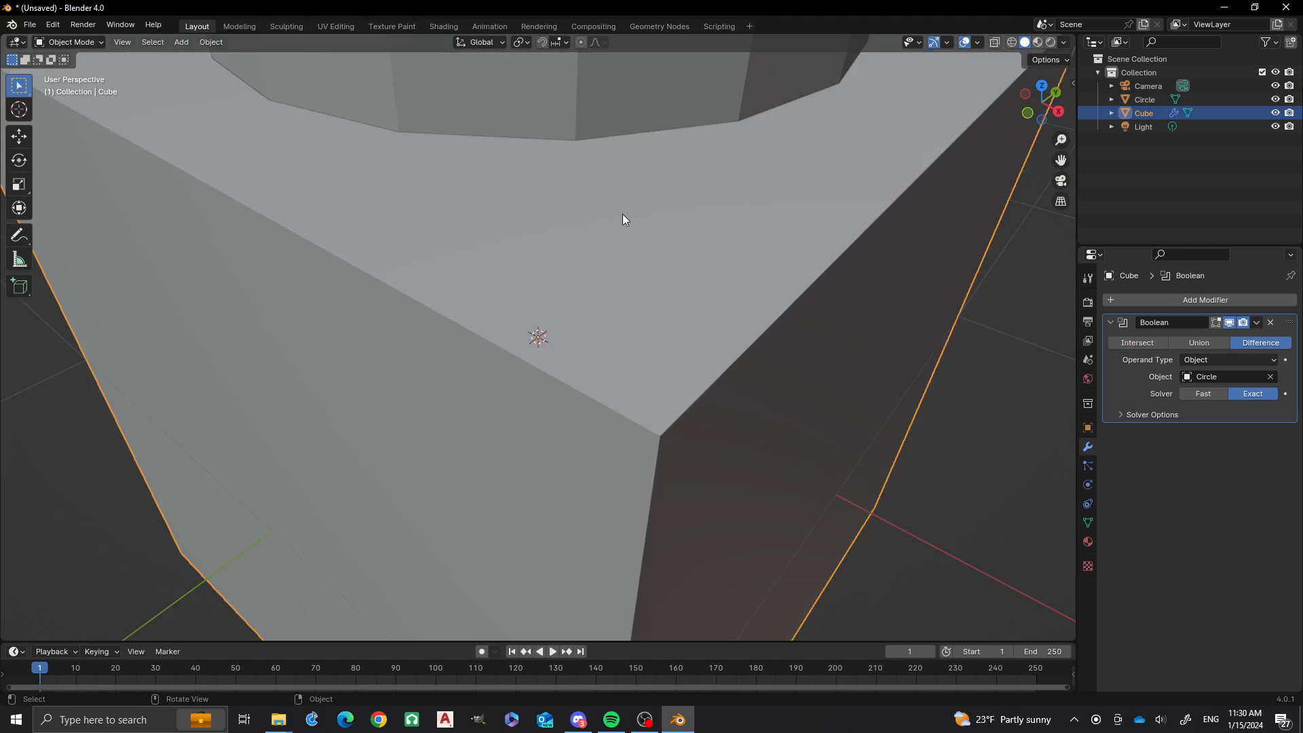
pyautogui.scroll(-6, 622, 217)
pyautogui.click(1275, 113)
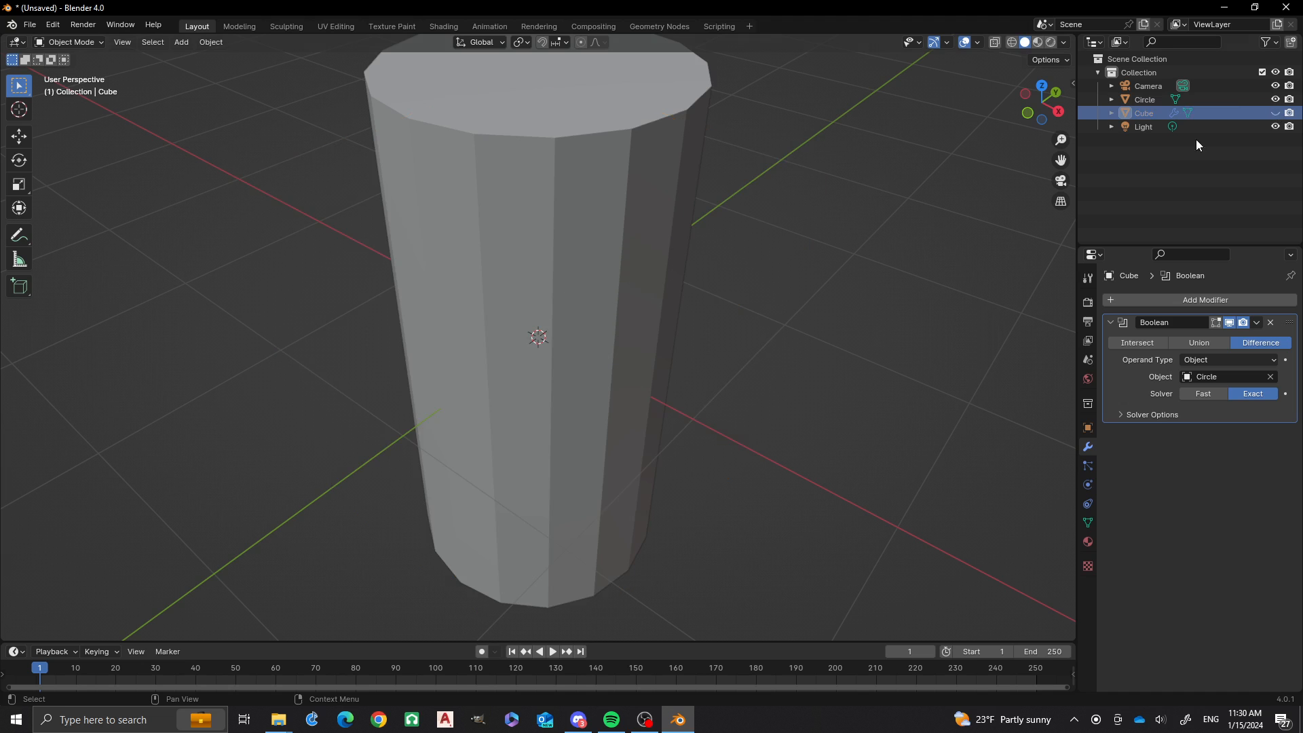
pyautogui.click(1275, 113)
pyautogui.click(1275, 99)
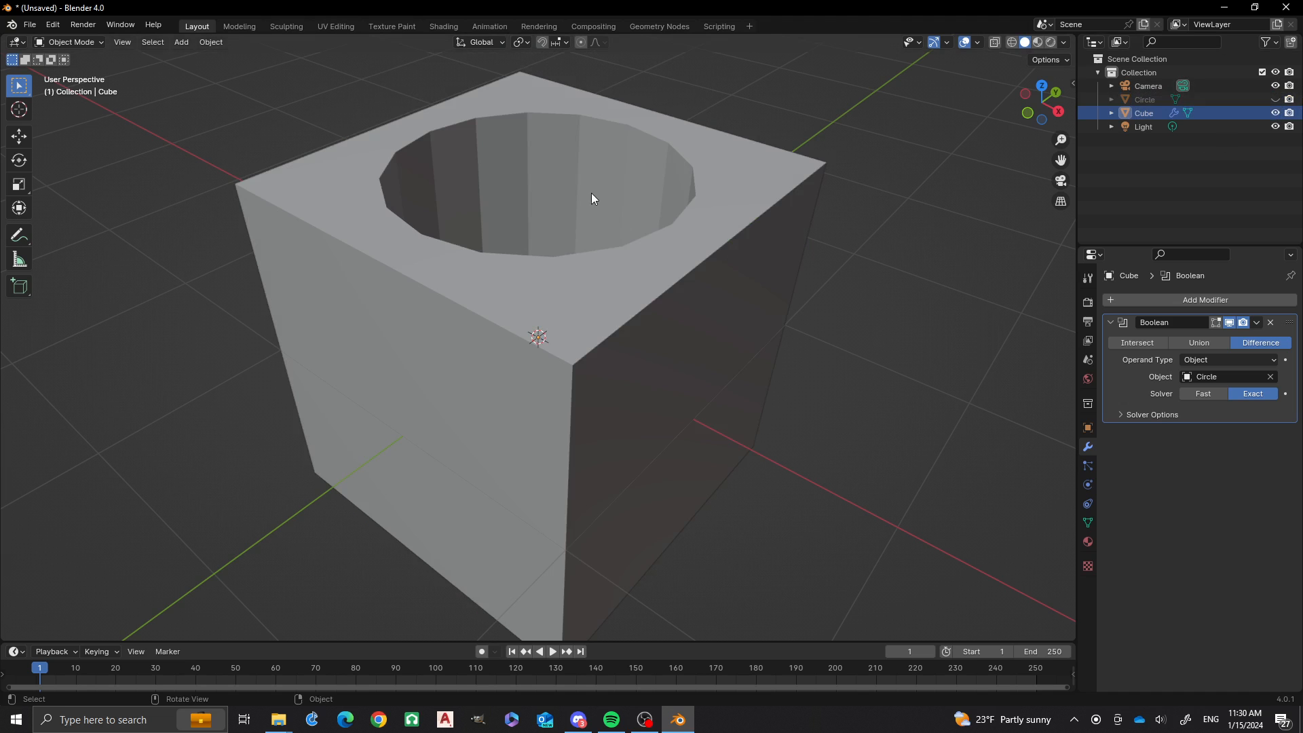
# Try the Intersect and Union operations on the cube's Boolean modifier and examine the Union shape from several angles
pyautogui.moveTo(592, 192); pyautogui.dragTo(654, 184, button='middle')
pyautogui.click(705, 185)
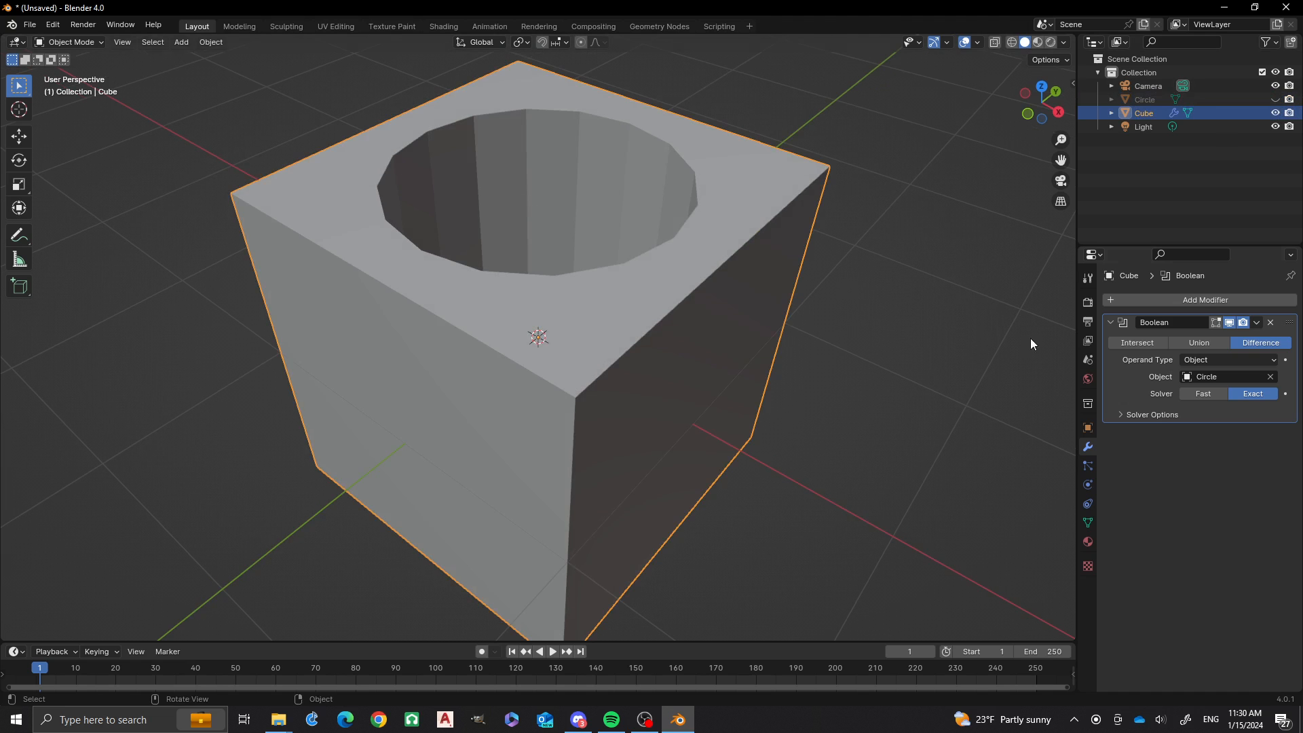
pyautogui.click(1146, 342)
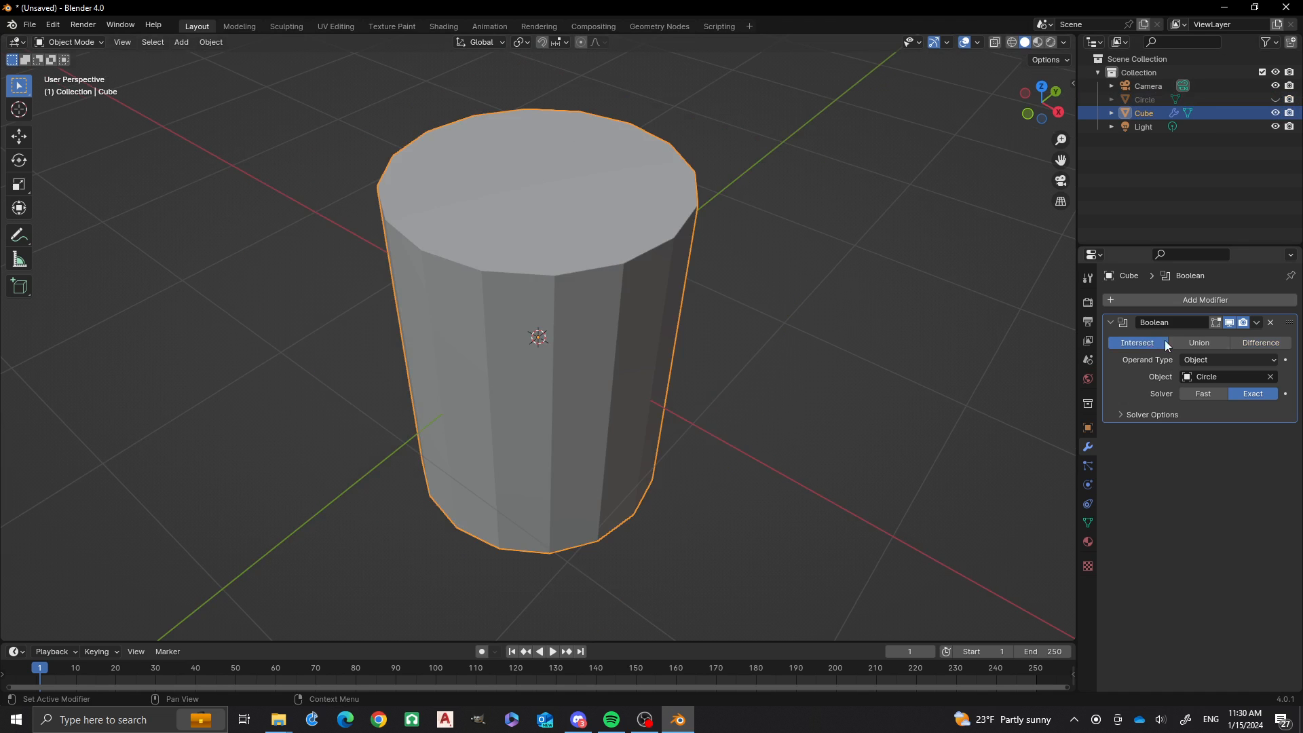
pyautogui.click(1194, 343)
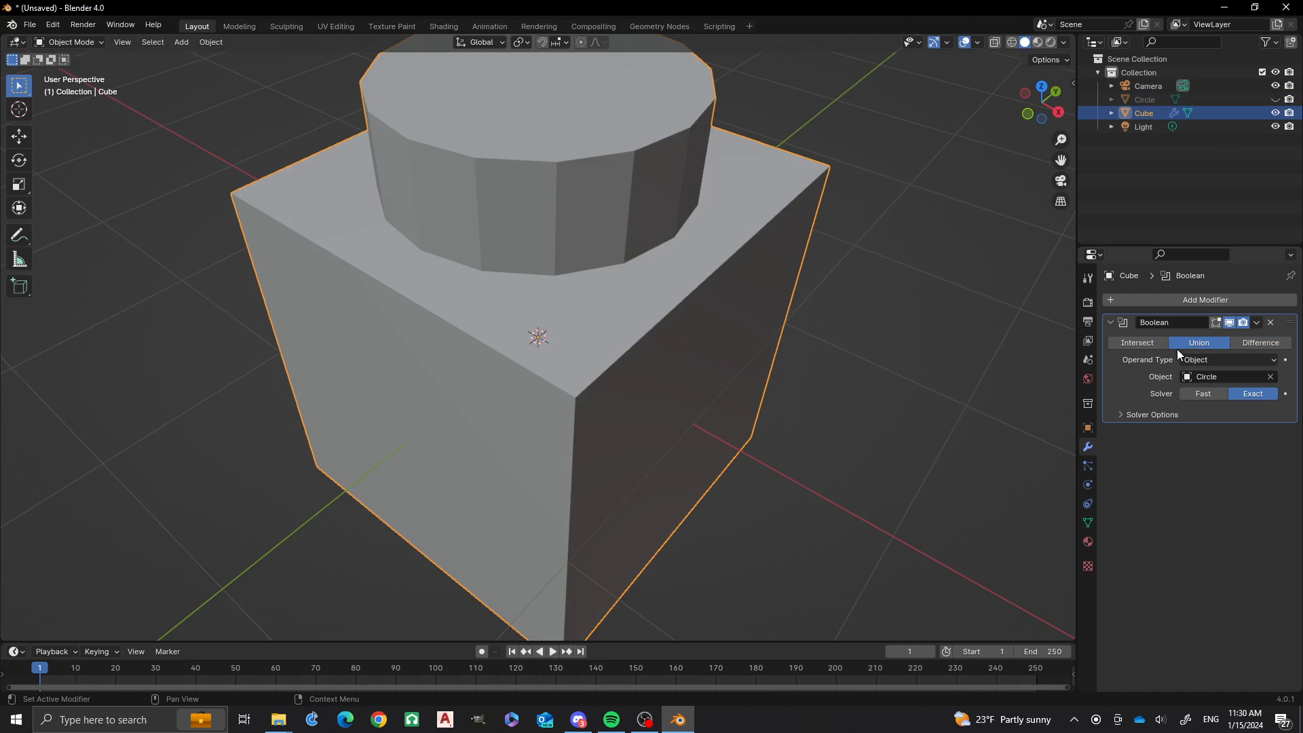
pyautogui.moveTo(694, 339); pyautogui.dragTo(535, 414, button='middle')
pyautogui.scroll(3, 487, 279)
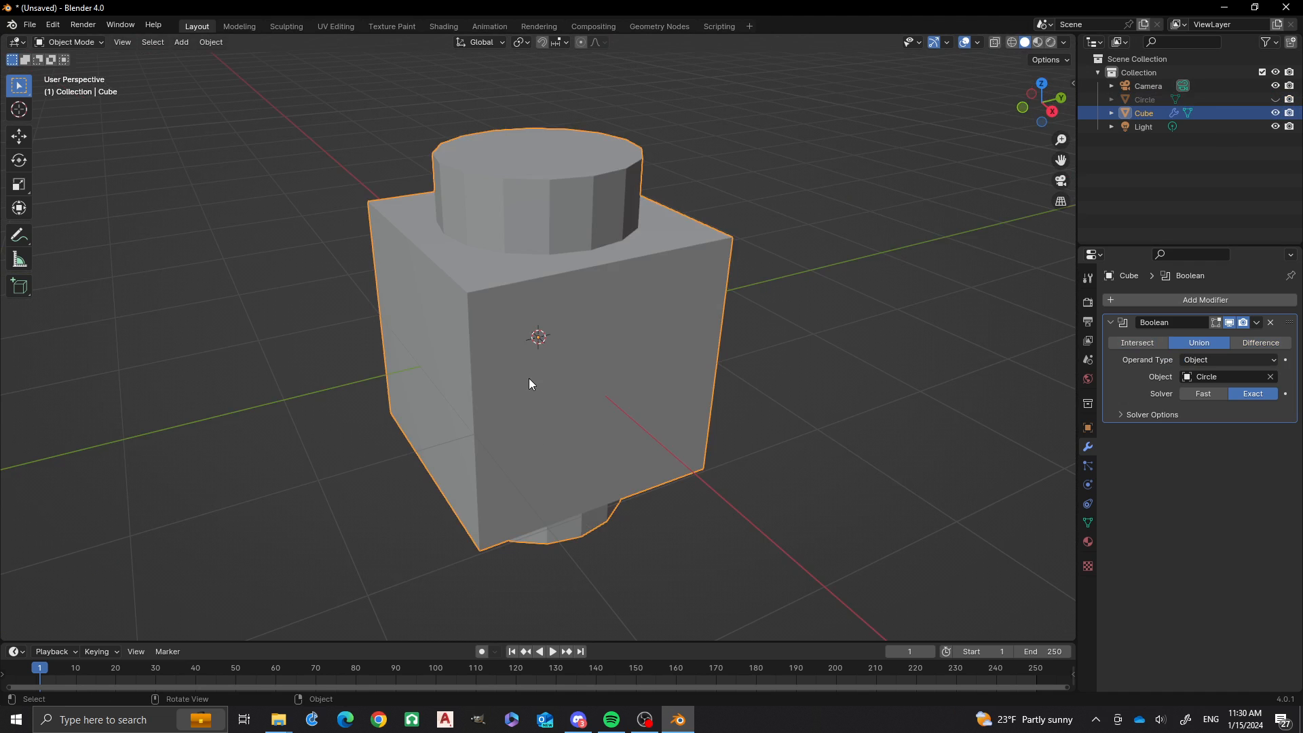
pyautogui.moveTo(491, 337); pyautogui.dragTo(518, 371, button='middle')
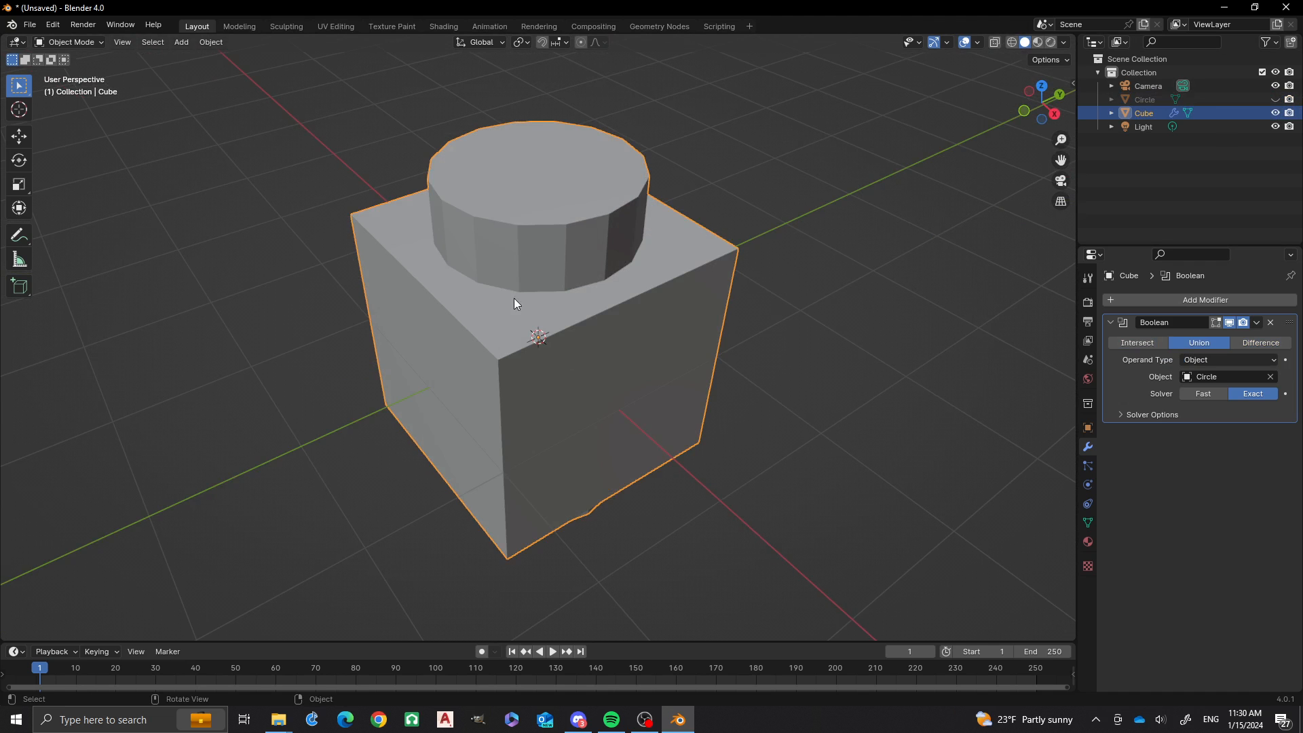
pyautogui.moveTo(514, 299); pyautogui.dragTo(581, 397, button='middle')
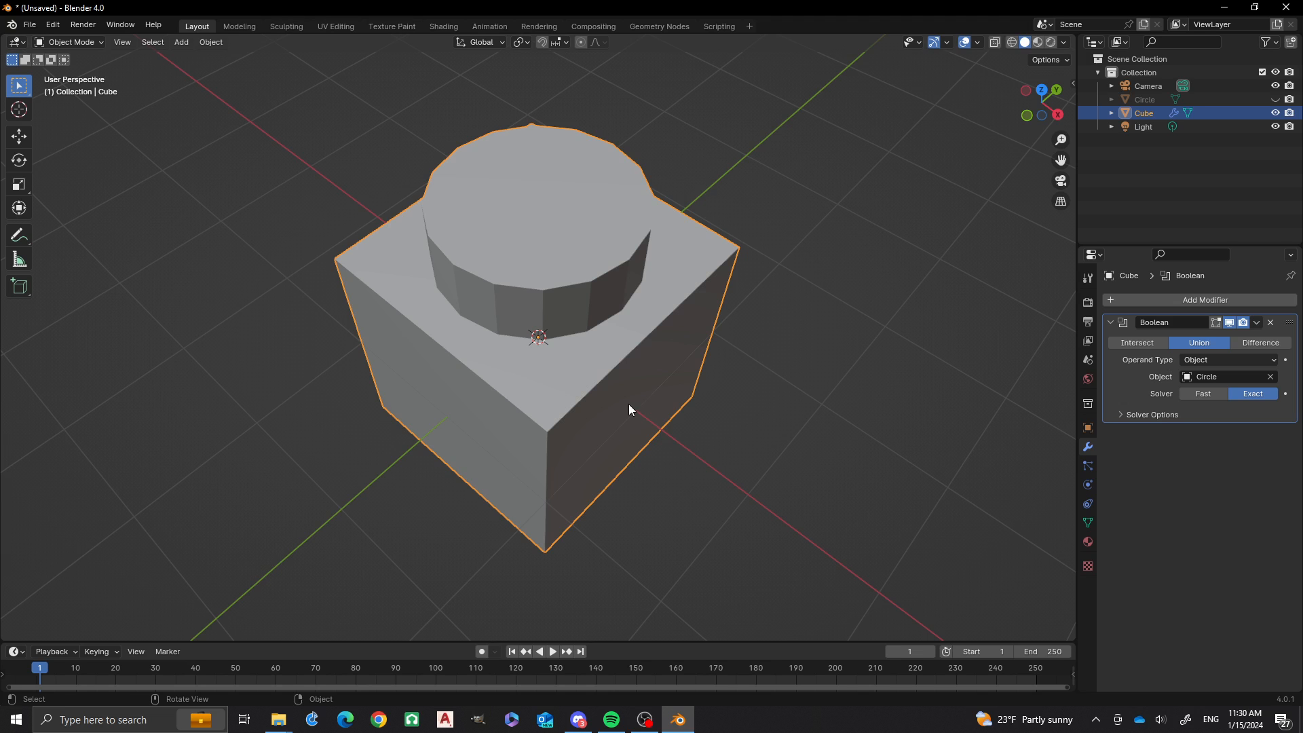
pyautogui.moveTo(638, 445); pyautogui.dragTo(561, 489, button='middle')
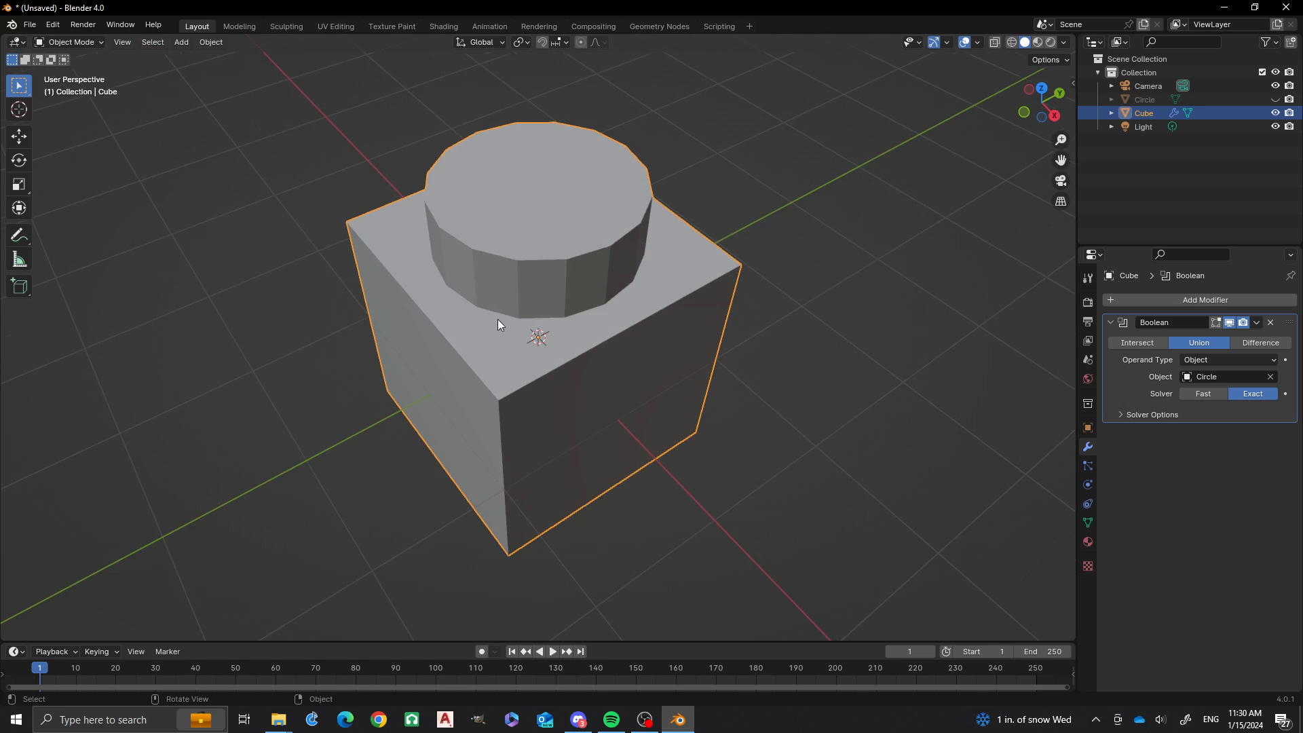
pyautogui.moveTo(498, 324); pyautogui.dragTo(631, 337, button='middle')
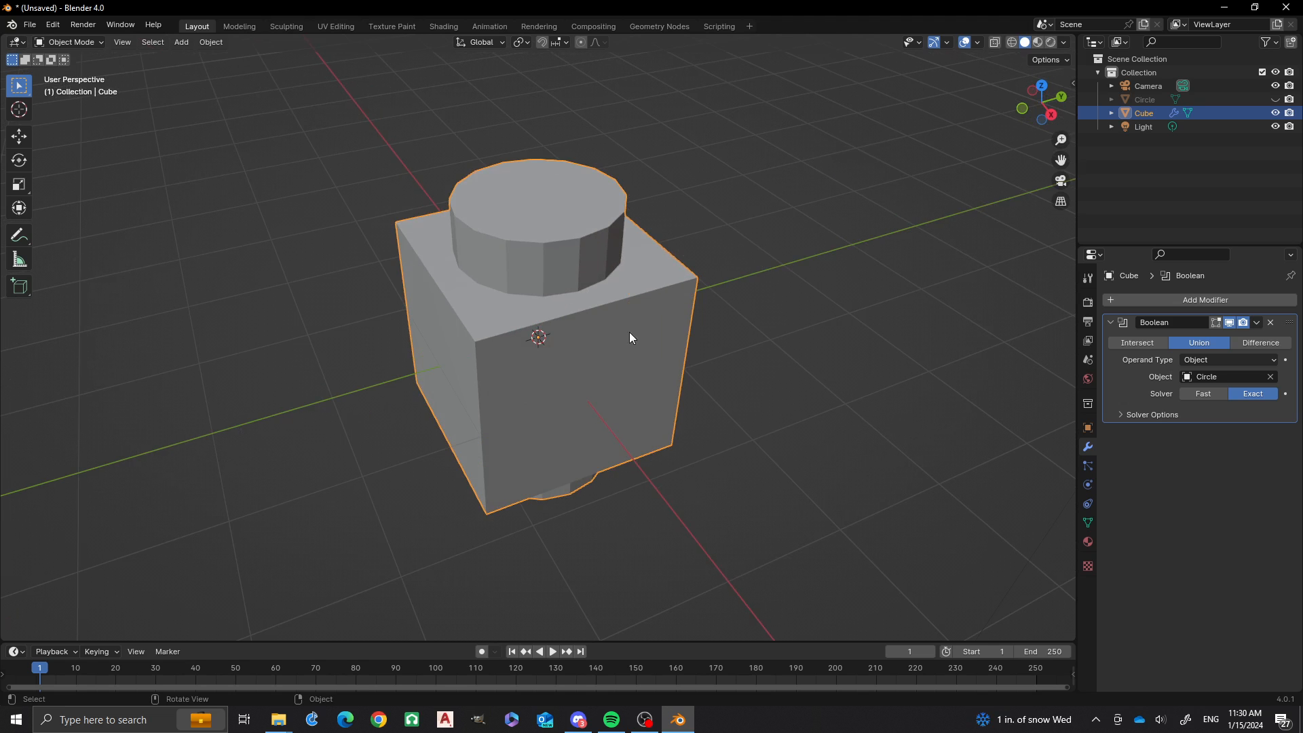
# Compare the three Boolean operations on the cube once more, finishing with Difference, and view the hole from above
pyautogui.click(1264, 342)
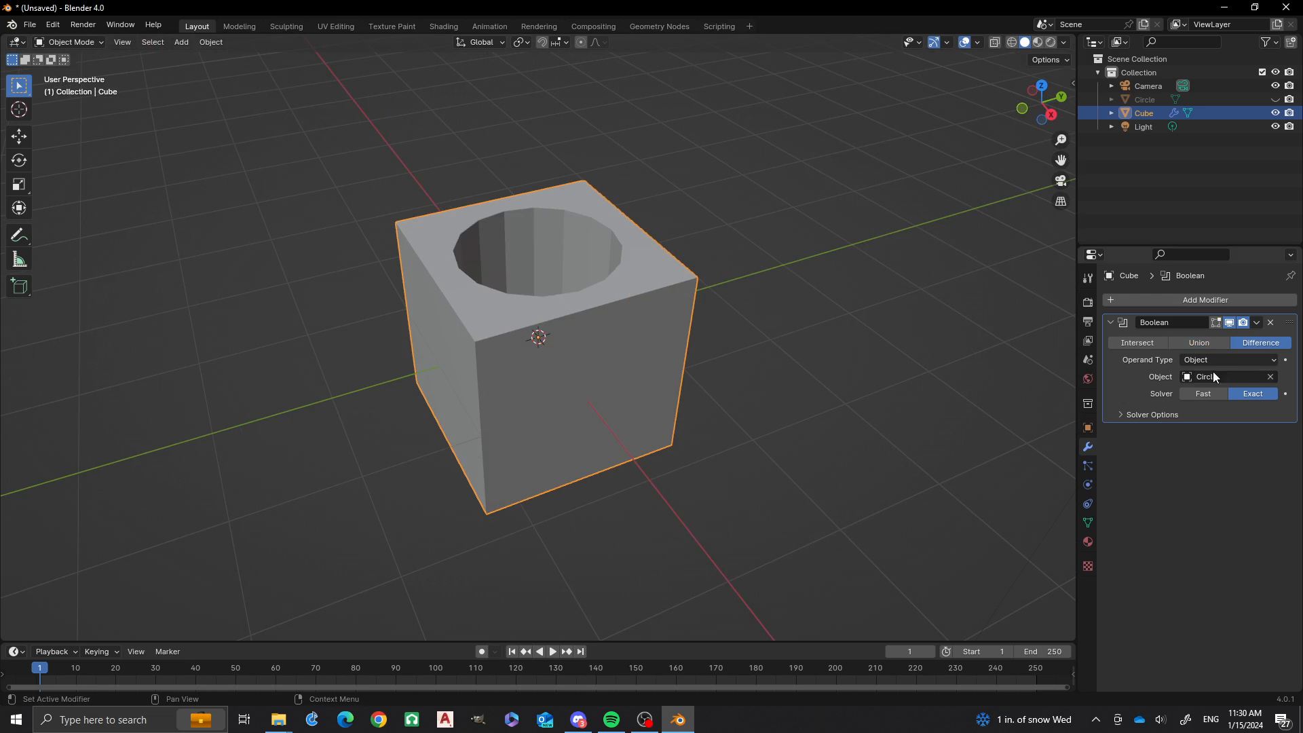
pyautogui.click(1130, 342)
pyautogui.click(1197, 344)
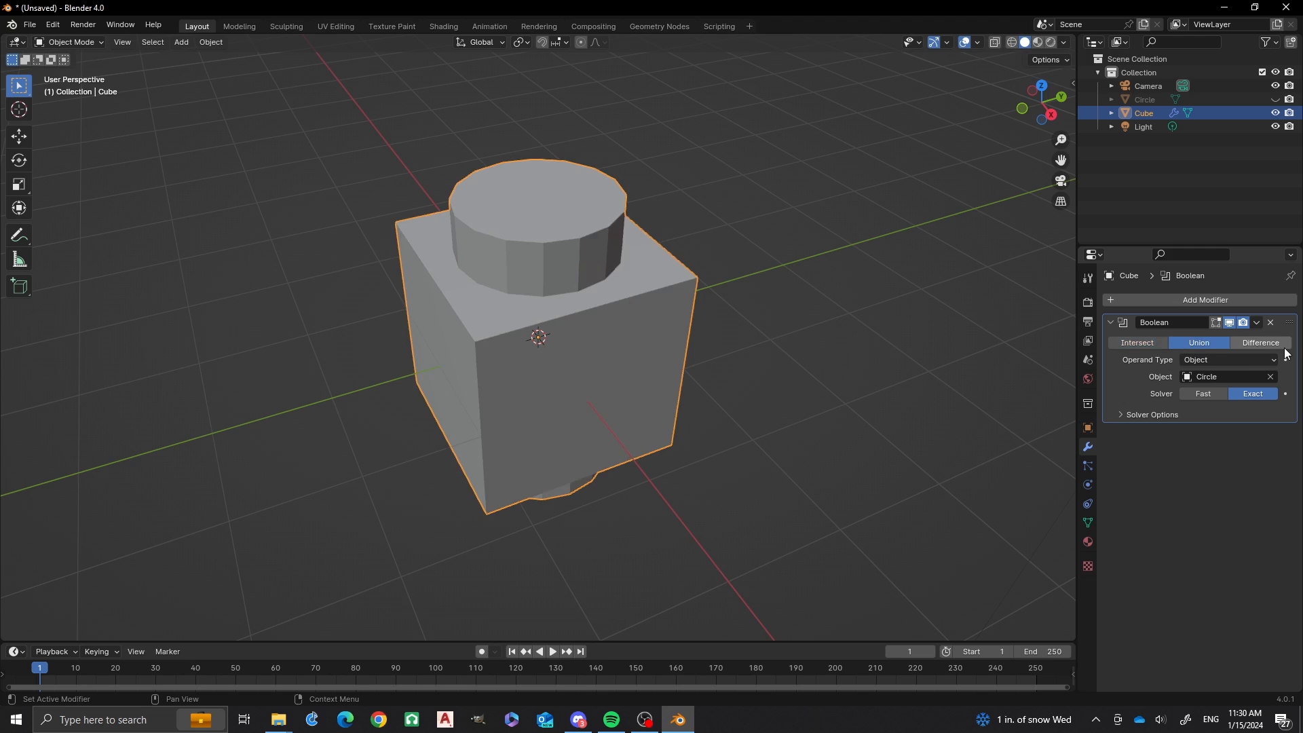
pyautogui.click(1257, 345)
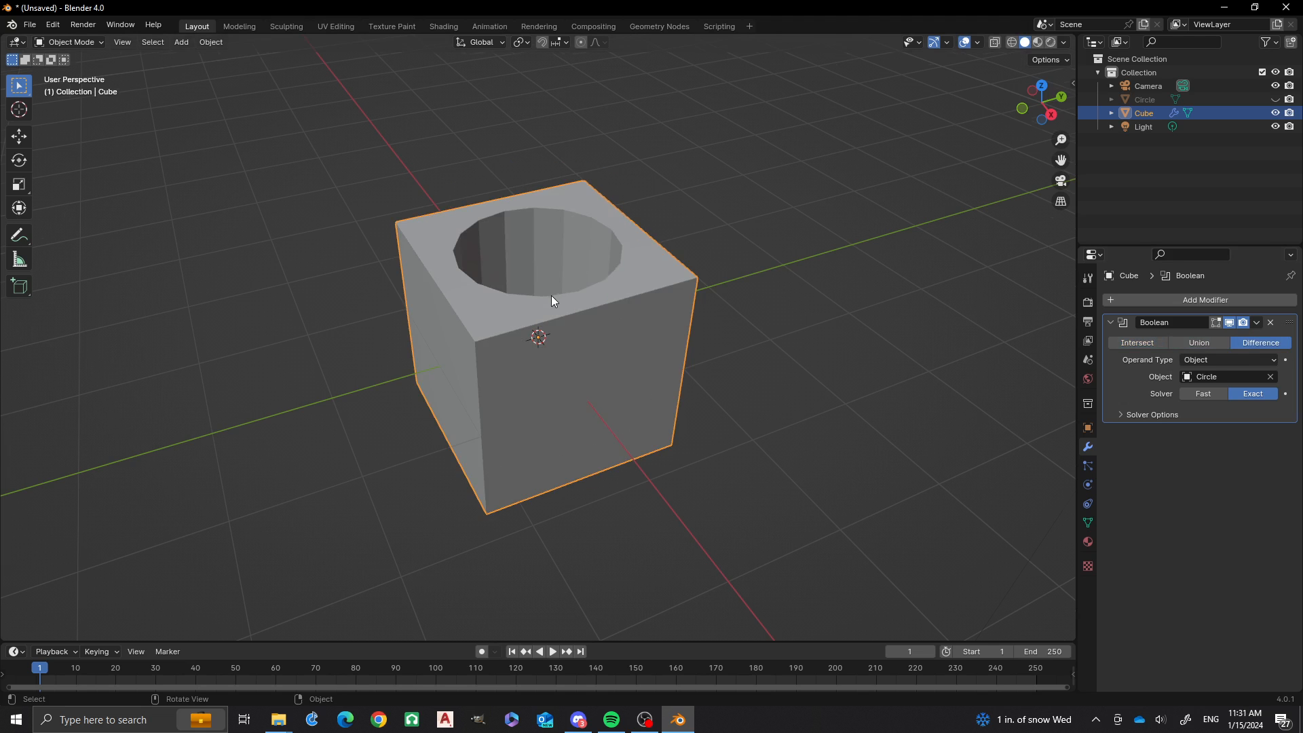
pyautogui.moveTo(551, 295); pyautogui.dragTo(601, 396, button='middle')
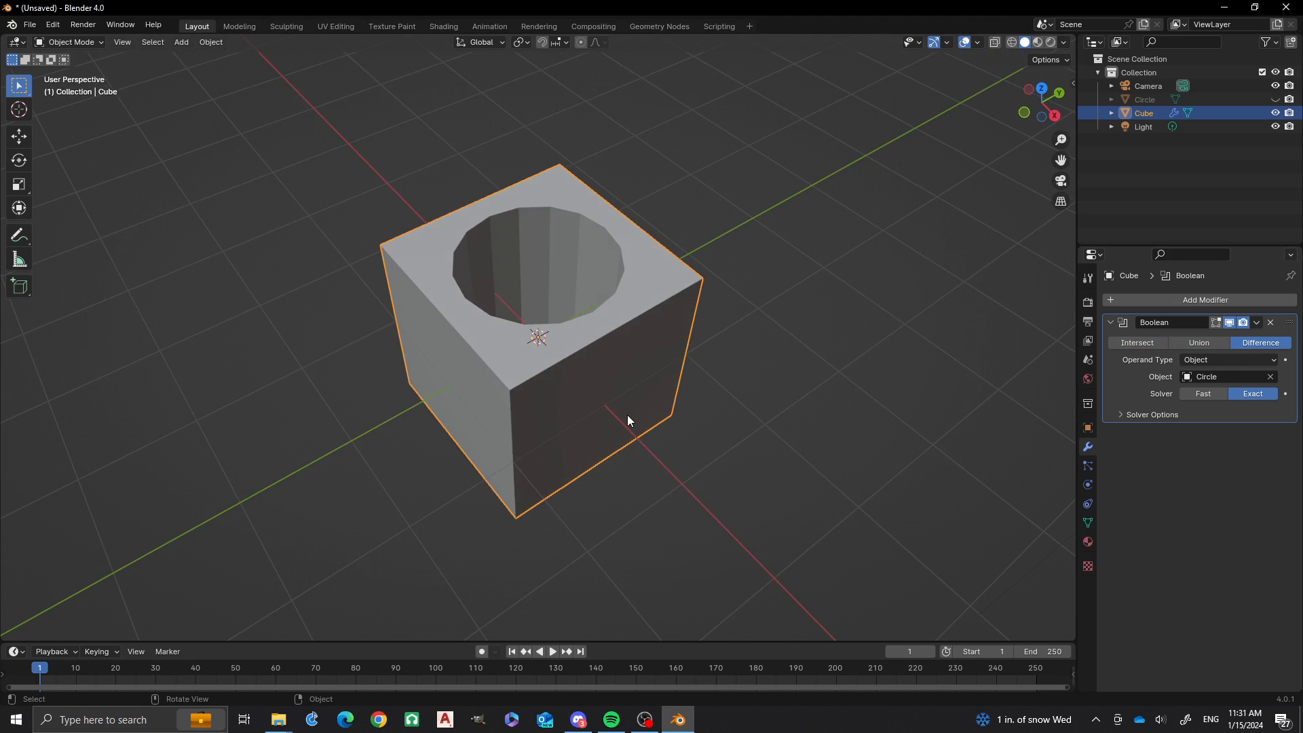